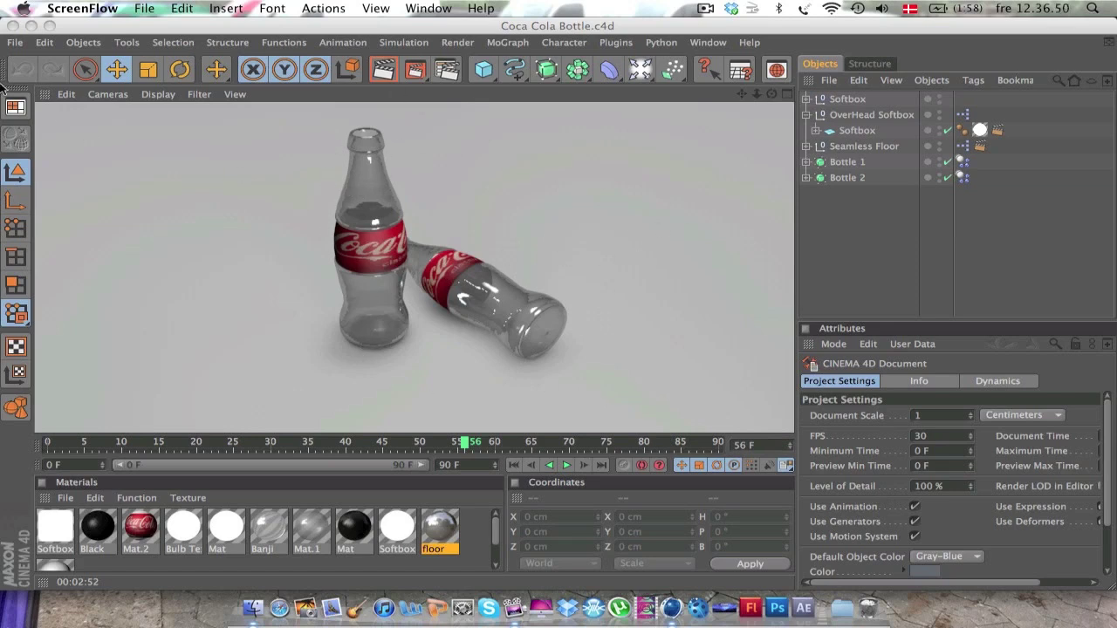
# Open the File menu to begin a new, empty document
pyautogui.click(15, 41)
# Create the new Untitled document, maximize the Front view and open its Configure settings
pyautogui.click(35, 56)
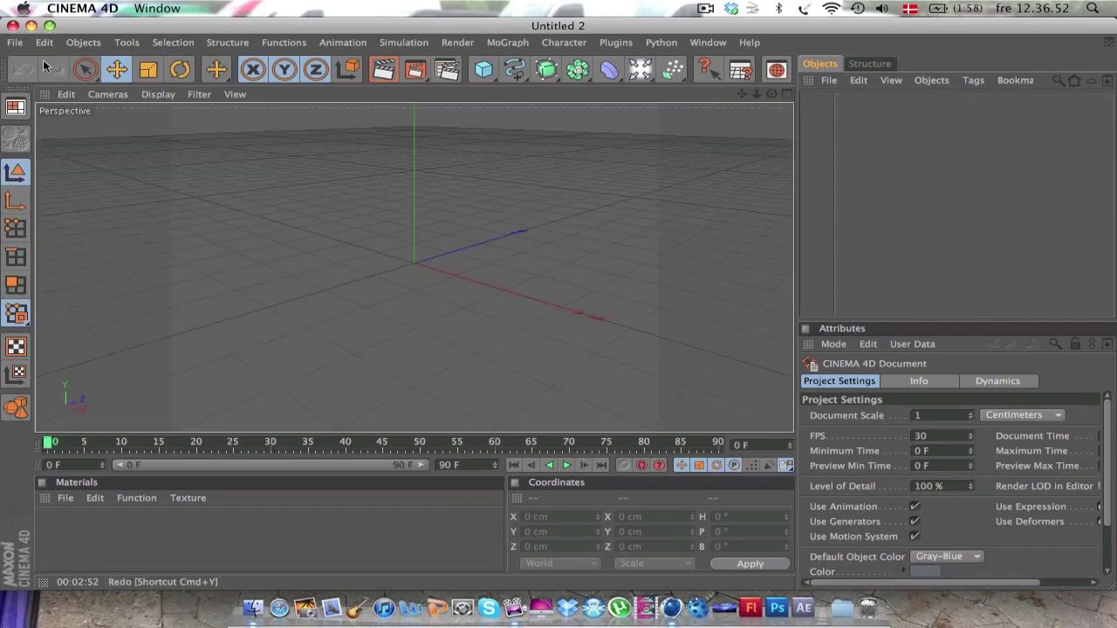
pyautogui.click(786, 94)
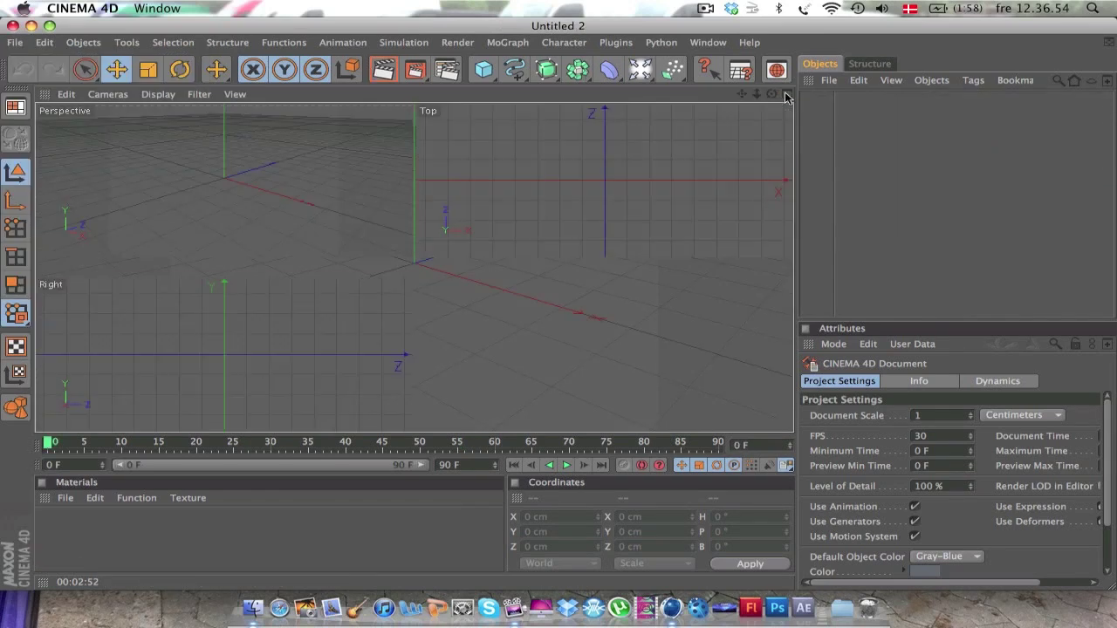
pyautogui.click(785, 268)
pyautogui.click(65, 95)
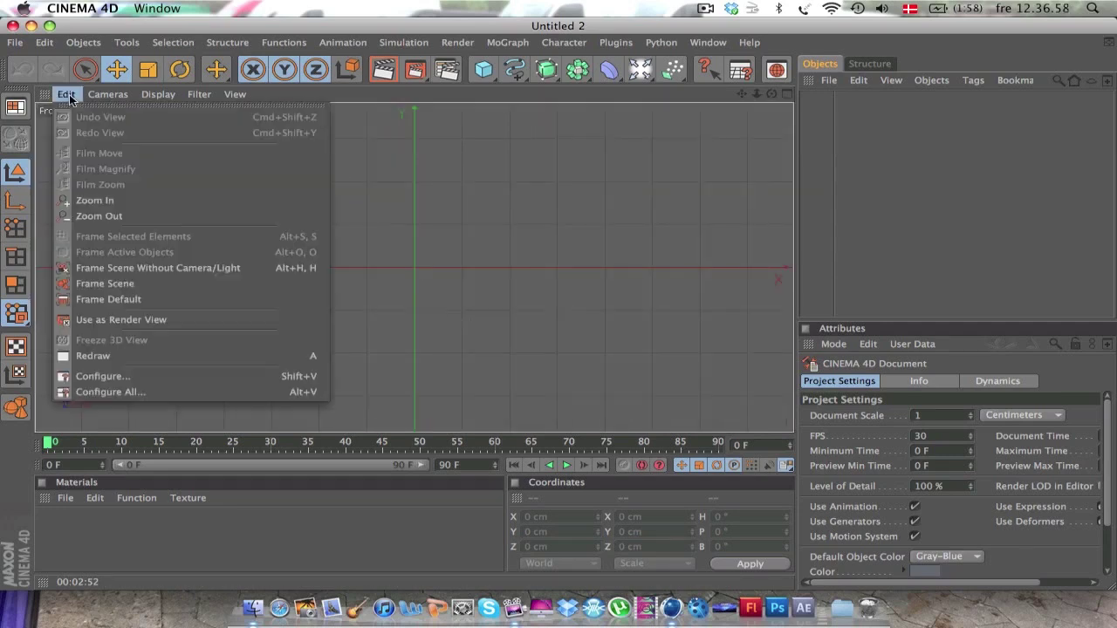
pyautogui.click(101, 383)
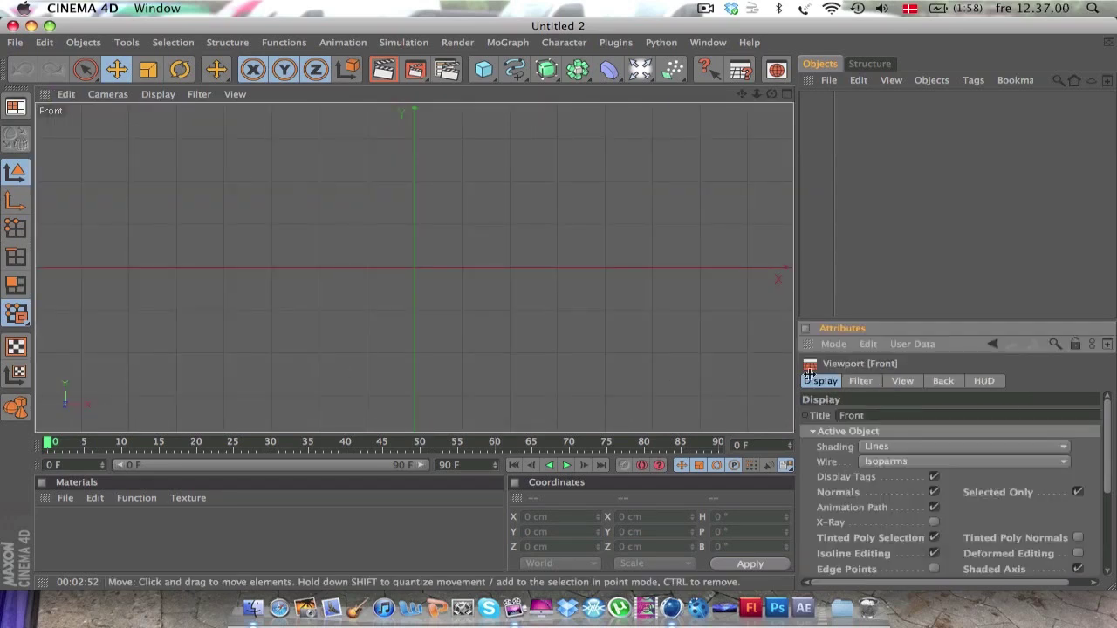
# Load the Coca-Cola bottle JPG as the Front view background, with Offset Y back at 0
pyautogui.click(943, 382)
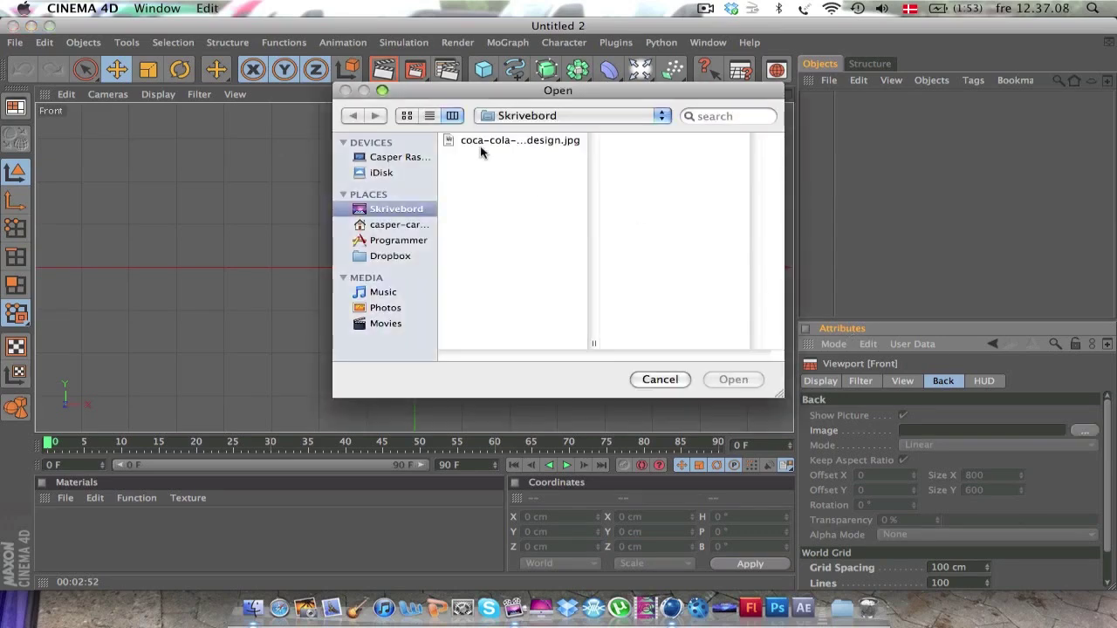
pyautogui.click(478, 142)
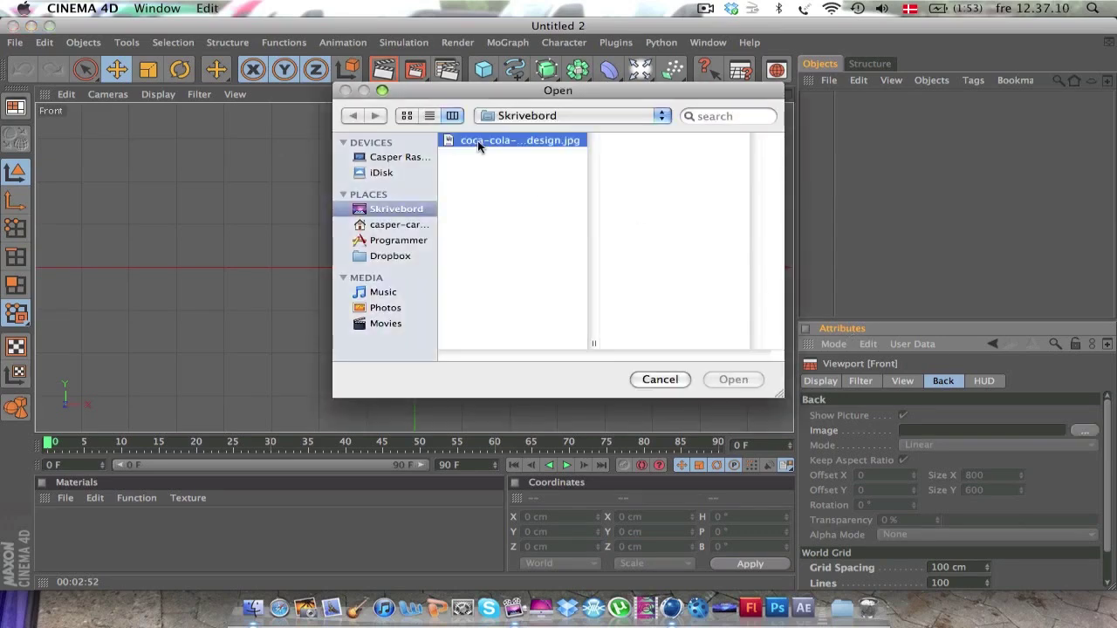
pyautogui.click(733, 381)
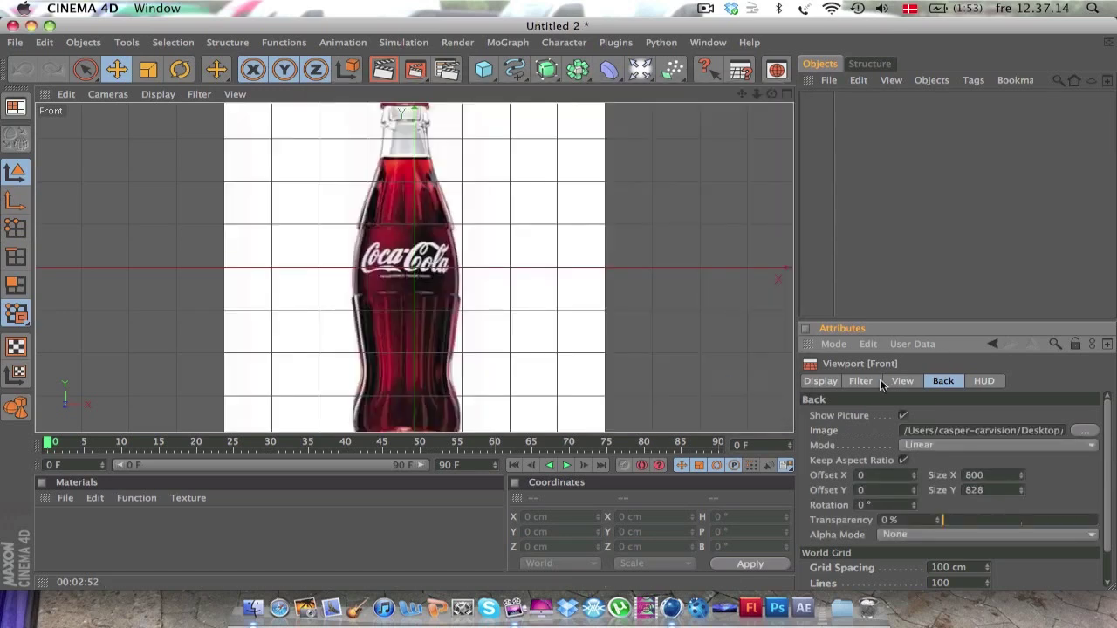
pyautogui.moveTo(914, 489); pyautogui.dragTo(914, 495)
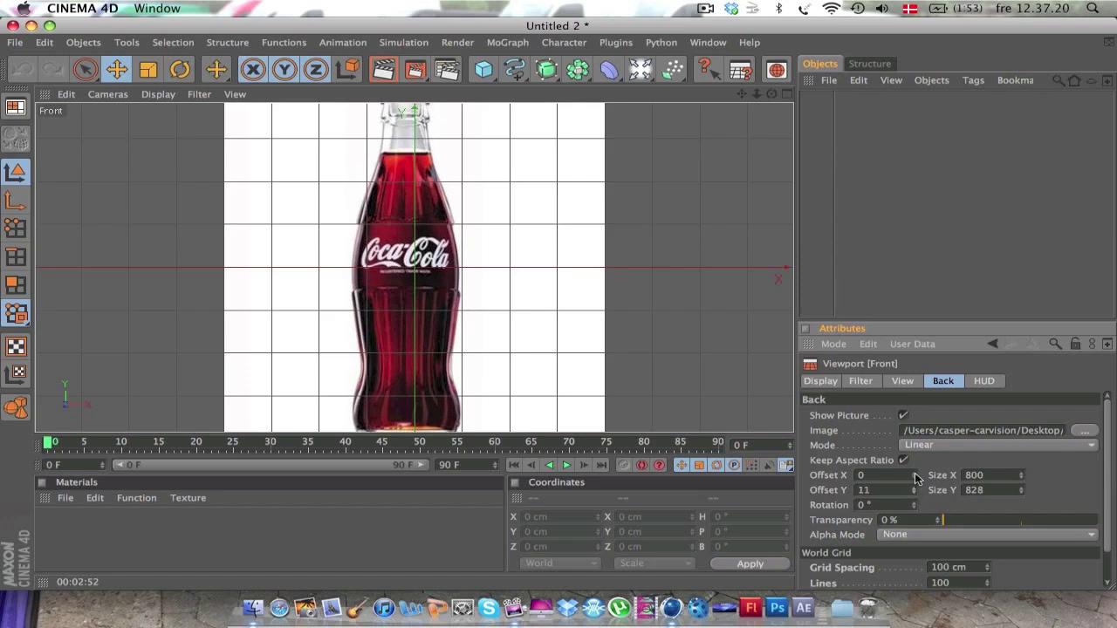
pyautogui.moveTo(915, 493); pyautogui.dragTo(914, 470)
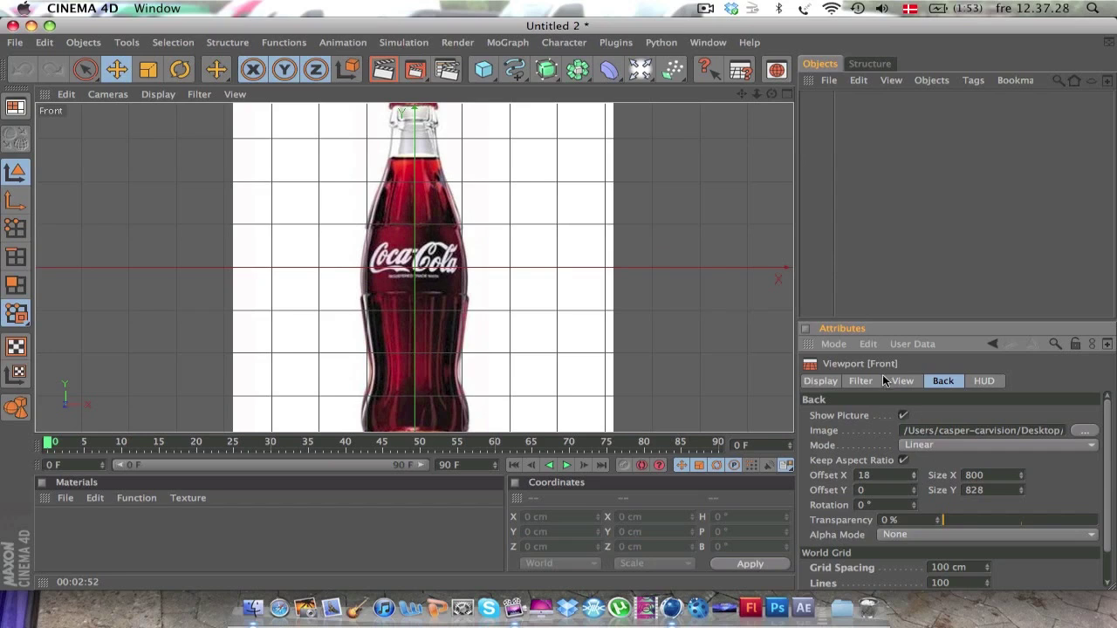
# Switch to the Bezier Spline tool and place profile points from the cap edge down the neck
pyautogui.click(519, 70)
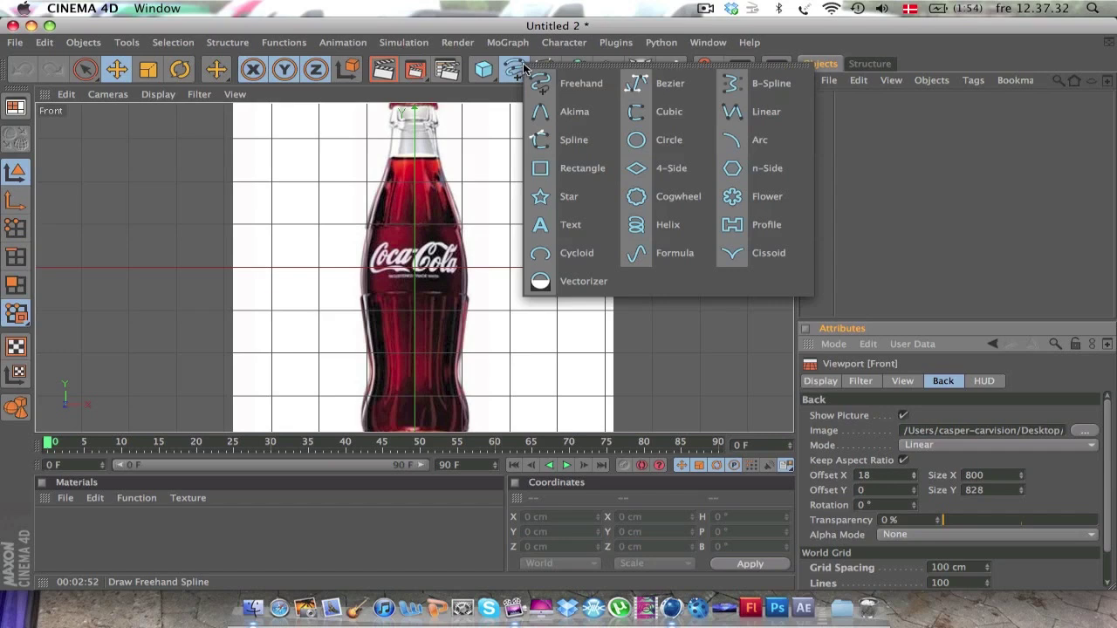
pyautogui.click(636, 84)
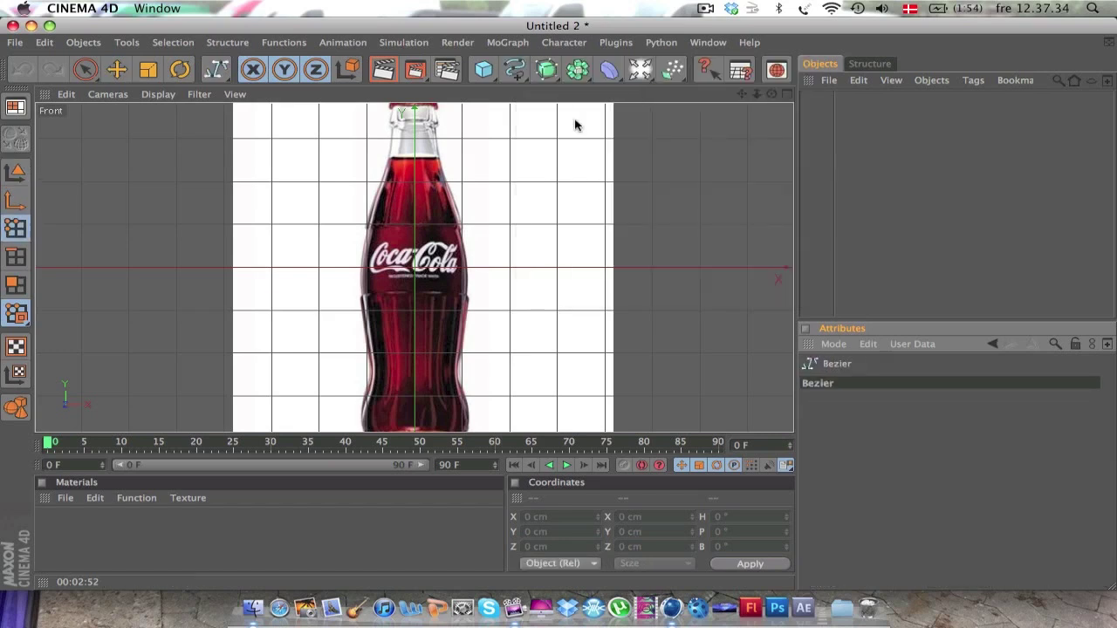
pyautogui.moveTo(741, 95)
pyautogui.mouseDown()
pyautogui.moveTo(750, 122)
pyautogui.moveTo(743, 96)
pyautogui.mouseUp()
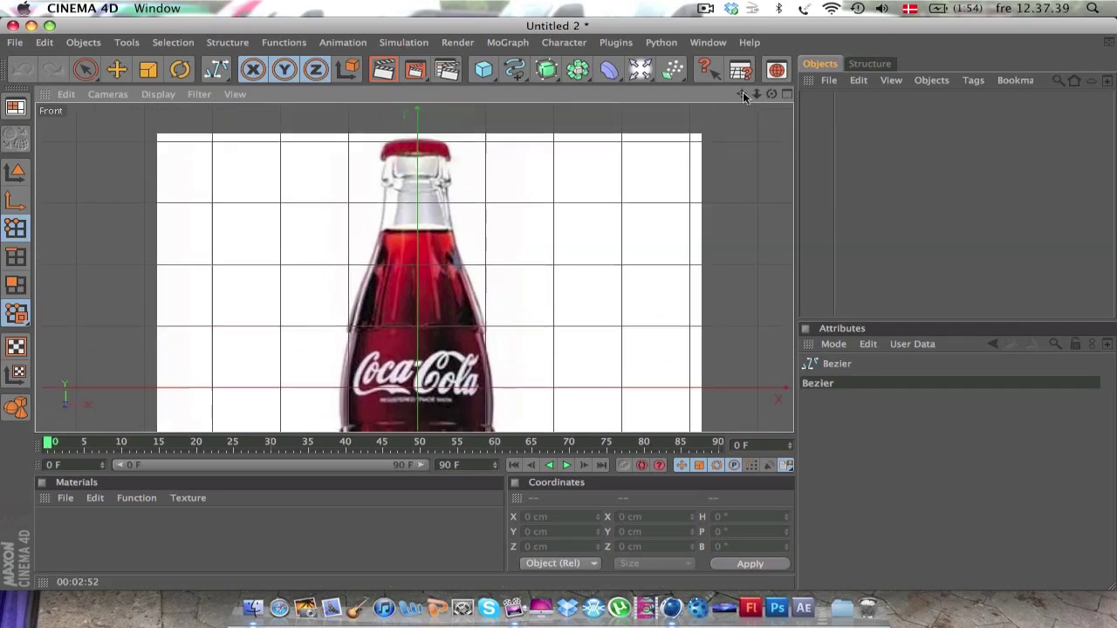
pyautogui.click(442, 154)
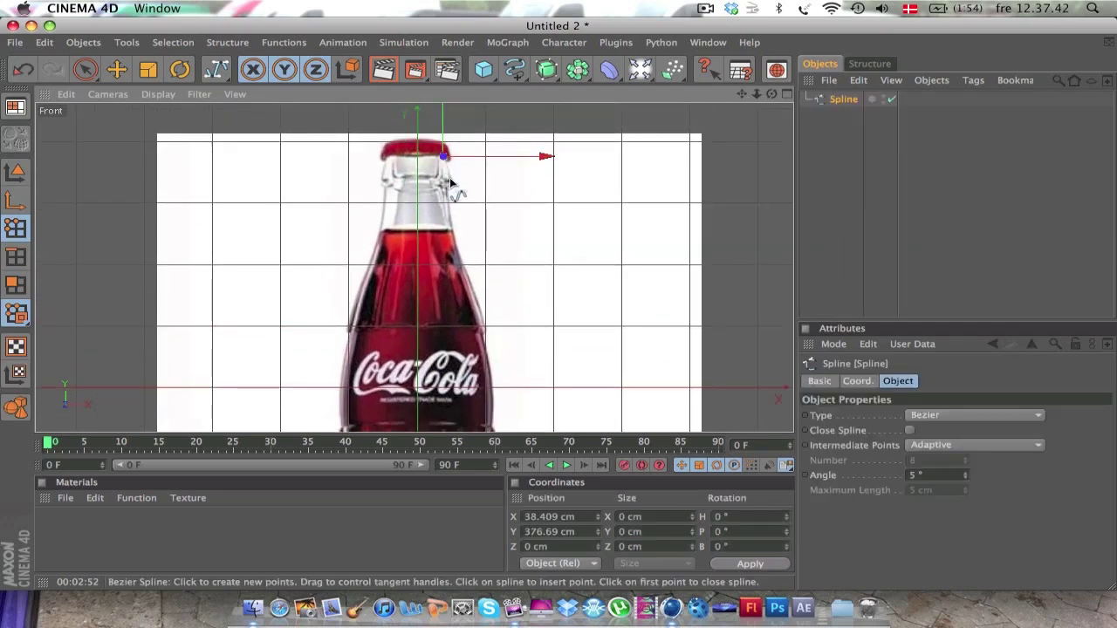
pyautogui.click(444, 179)
pyautogui.click(445, 189)
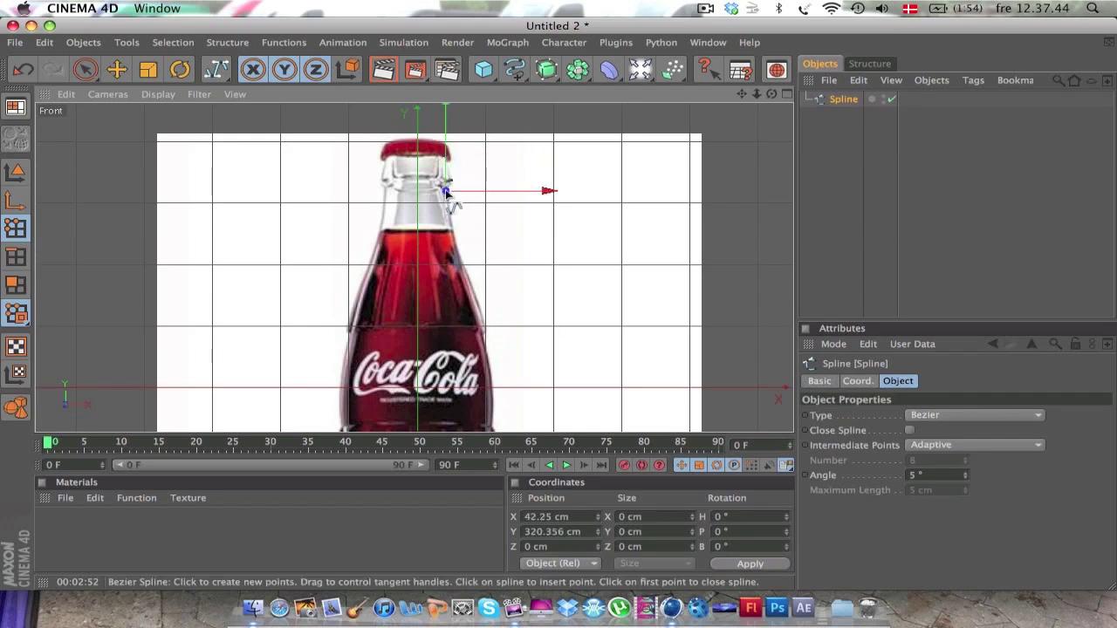
pyautogui.click(450, 213)
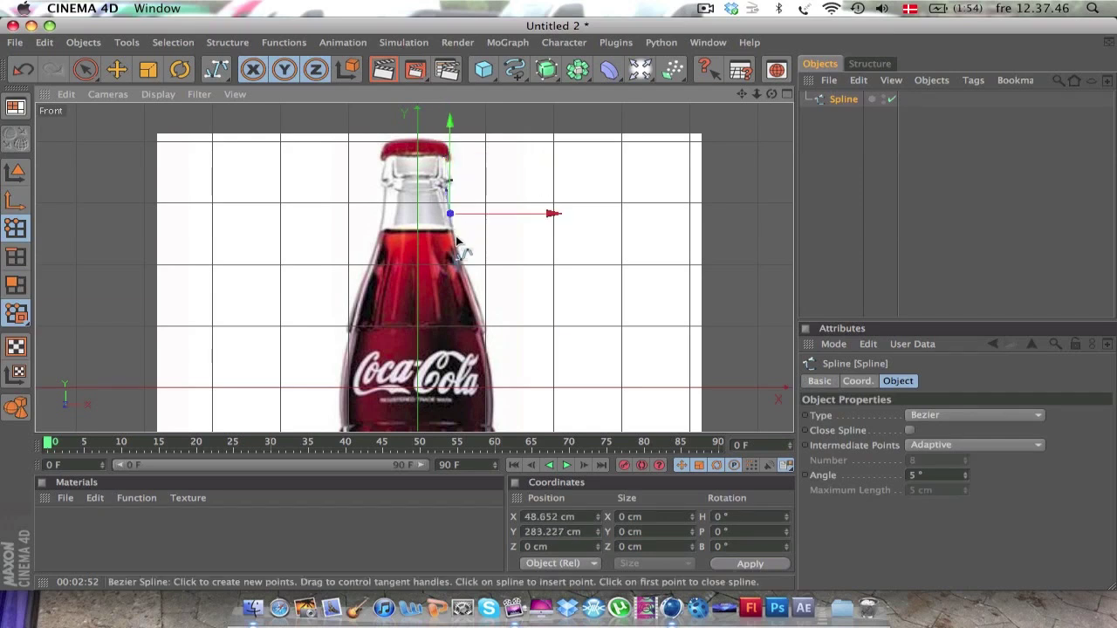
pyautogui.click(453, 232)
# Continue the profile points down the bottle's right edge past the label area
pyautogui.click(461, 254)
pyautogui.click(470, 282)
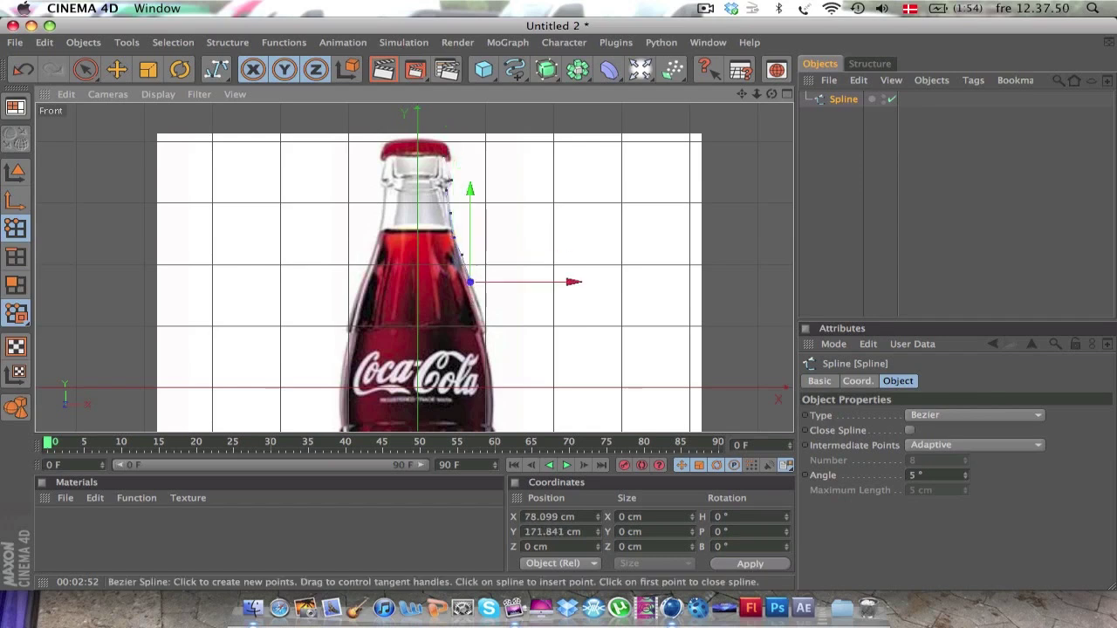
pyautogui.click(477, 302)
pyautogui.click(485, 327)
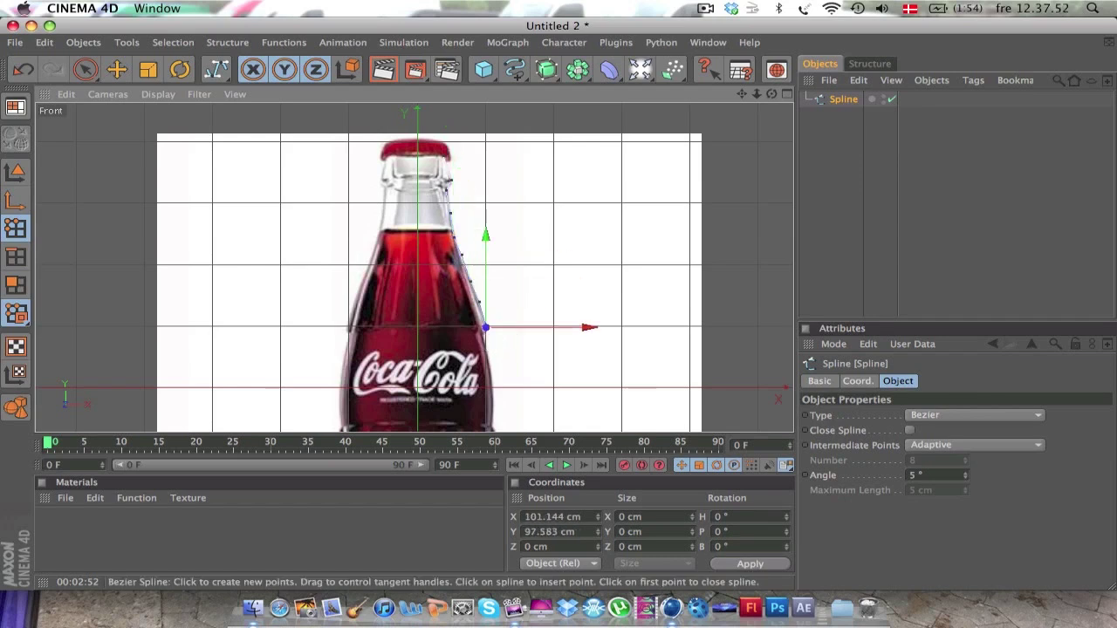
pyautogui.click(488, 358)
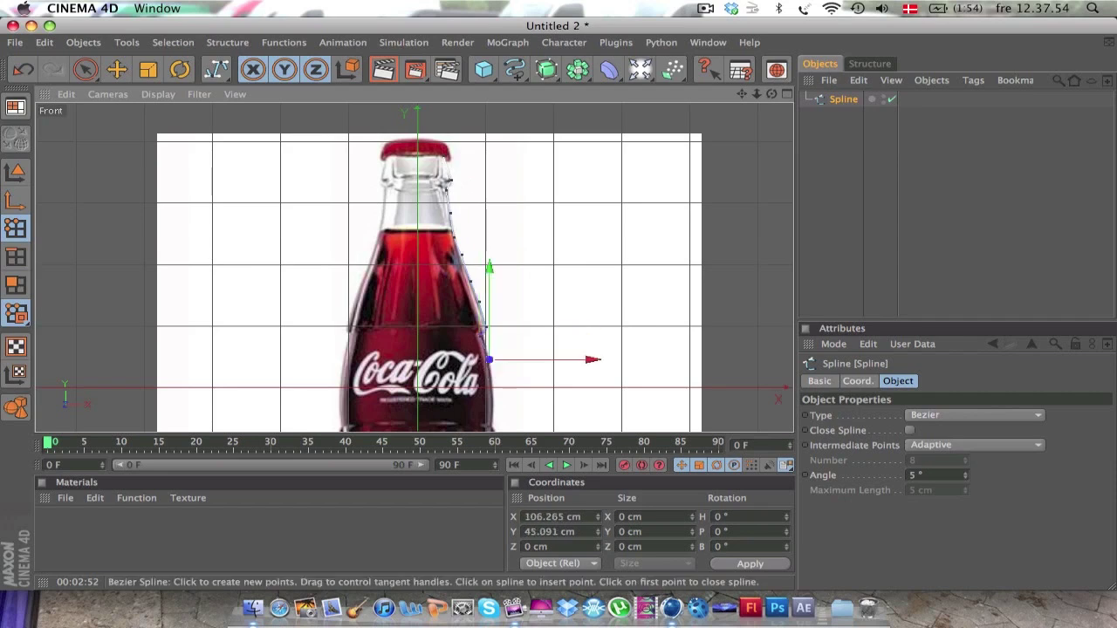
pyautogui.click(492, 394)
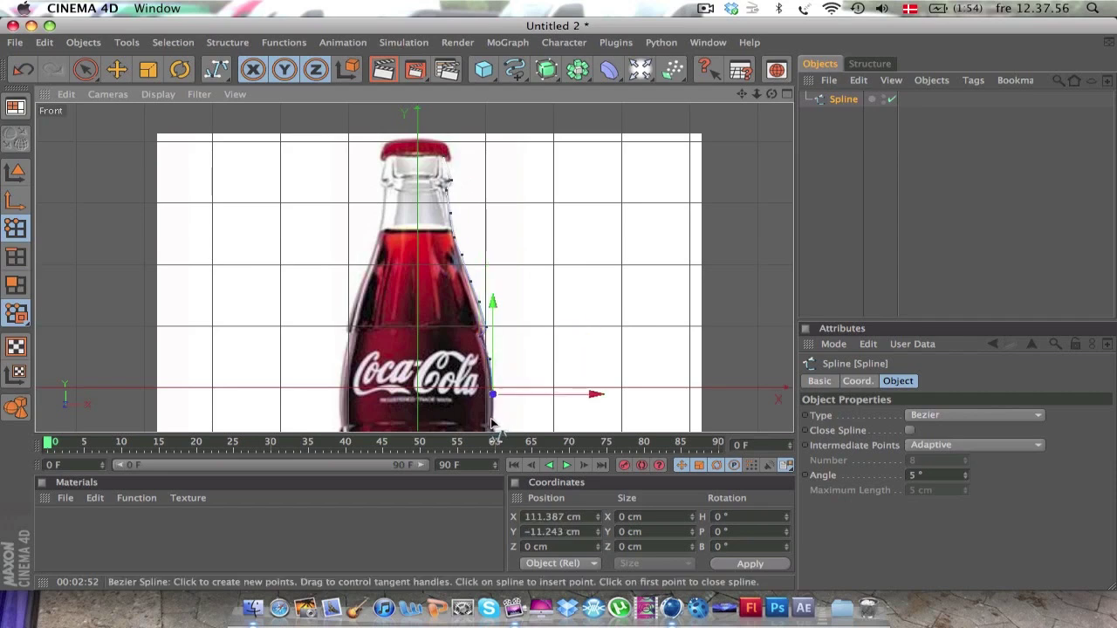
pyautogui.click(490, 420)
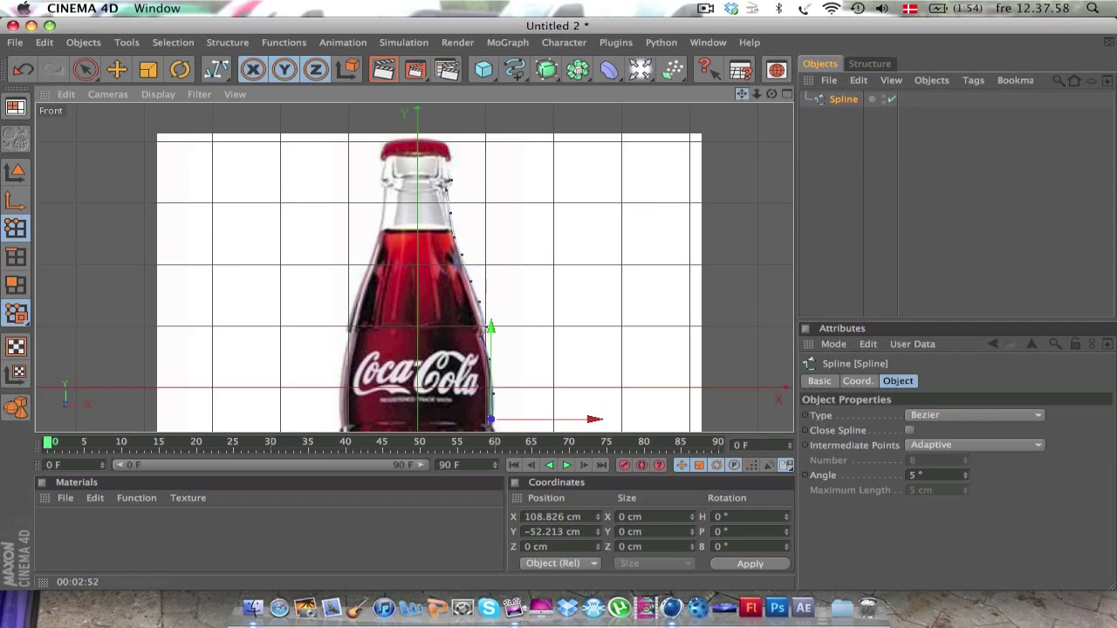
# Adjust the lower points onto the outline and extend the spline to the base's bottom centre
pyautogui.keyDown('alt'); pyautogui.moveTo(660, 262); pyautogui.dragTo(656, 175, button='middle'); pyautogui.keyUp('alt')
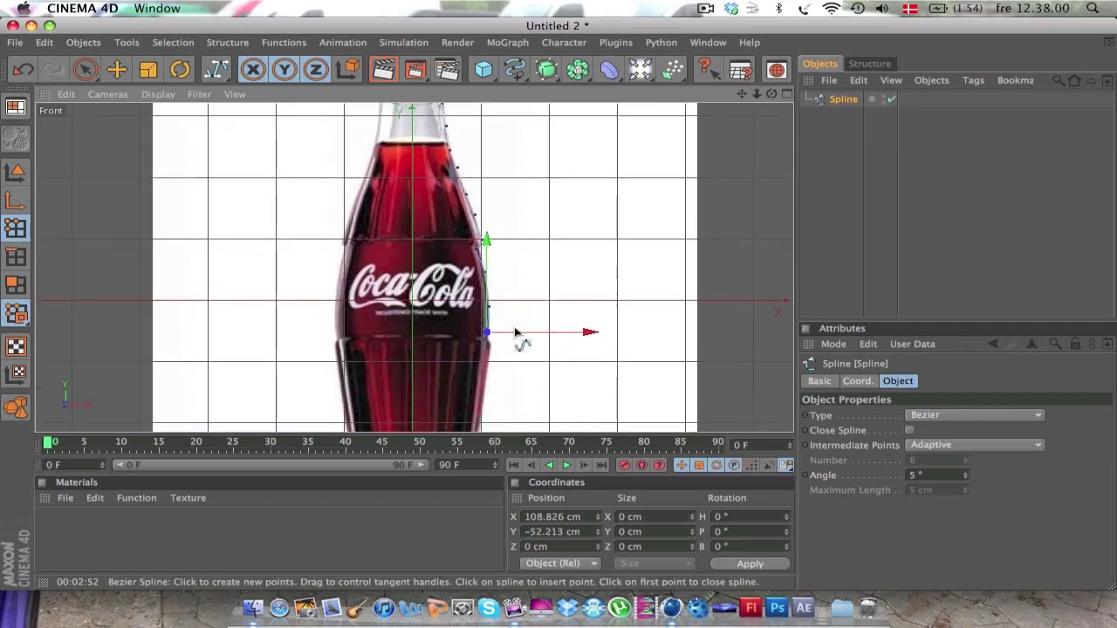
pyautogui.click(490, 341)
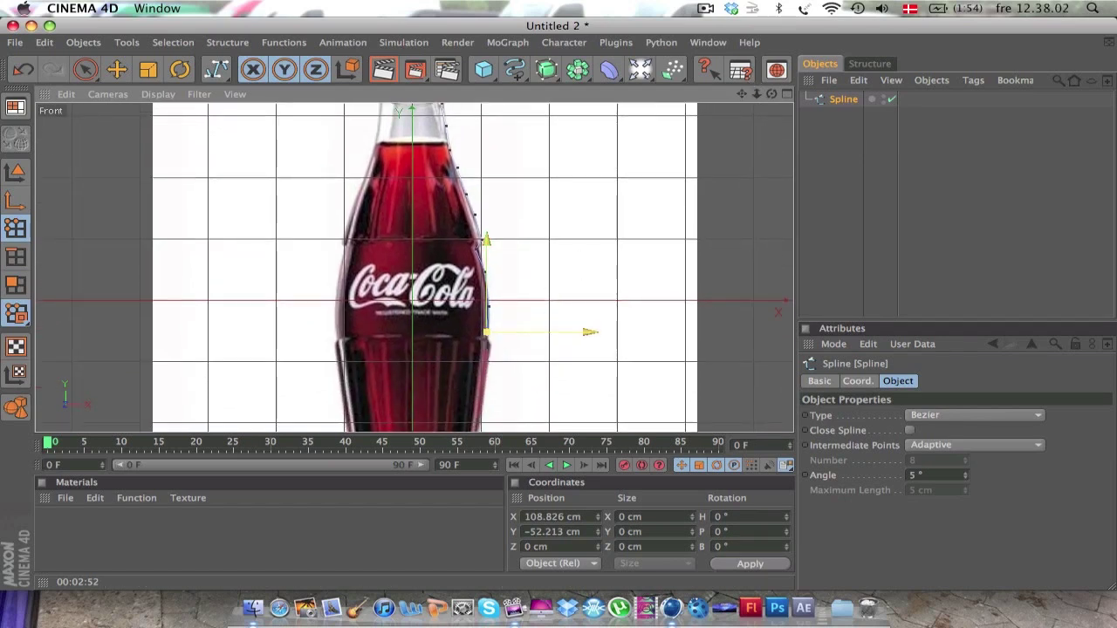
pyautogui.moveTo(489, 344); pyautogui.dragTo(492, 350)
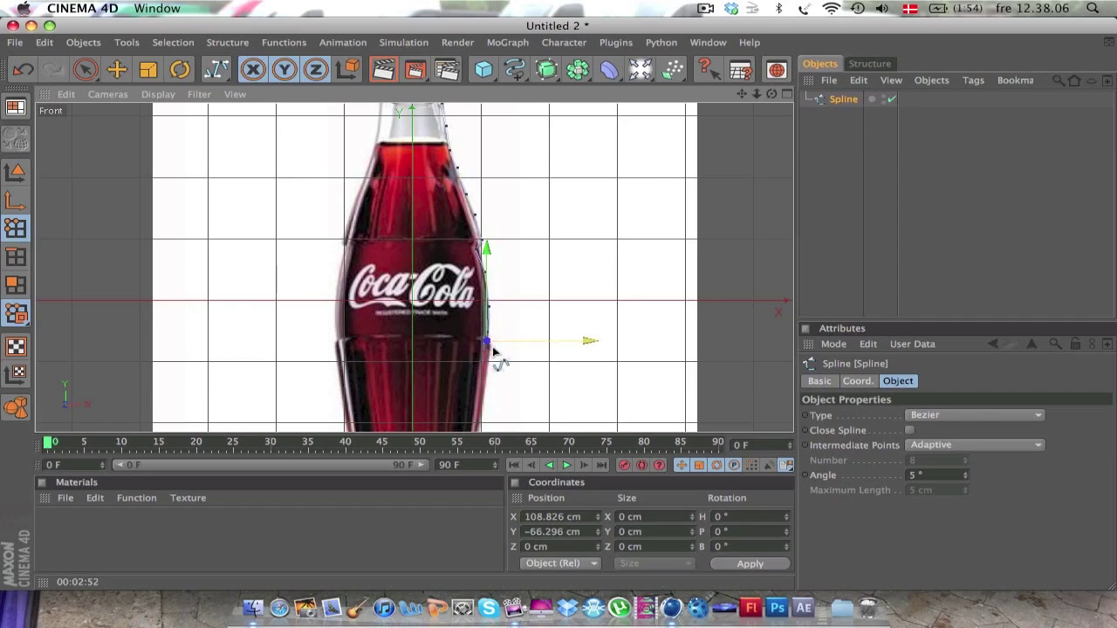
pyautogui.moveTo(511, 349); pyautogui.dragTo(493, 373)
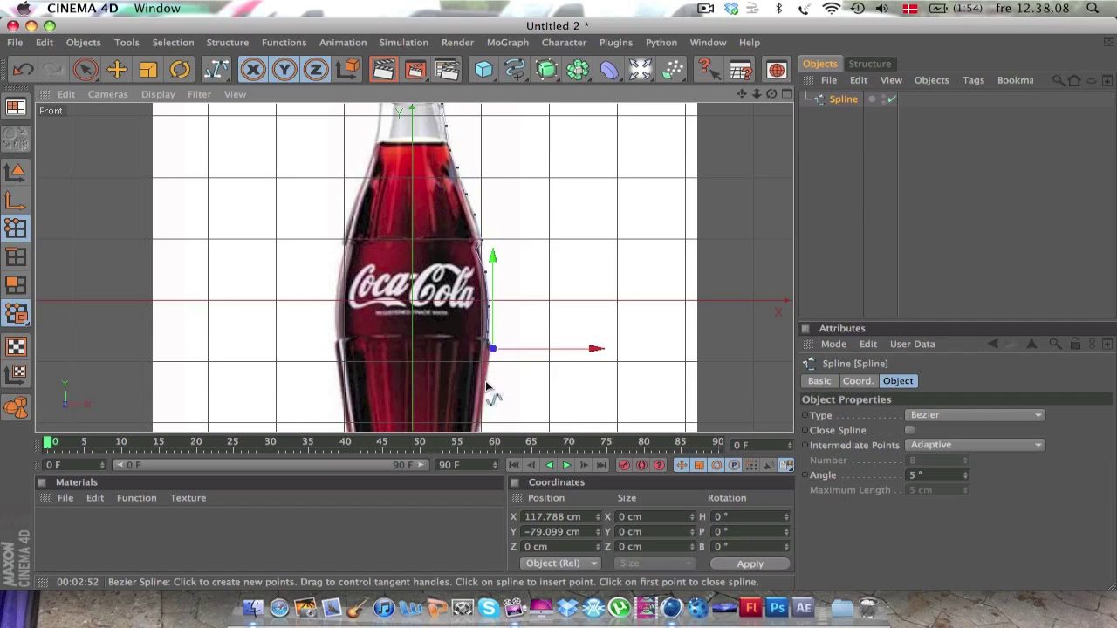
pyautogui.click(478, 419)
pyautogui.moveTo(741, 93); pyautogui.dragTo(741, 18)
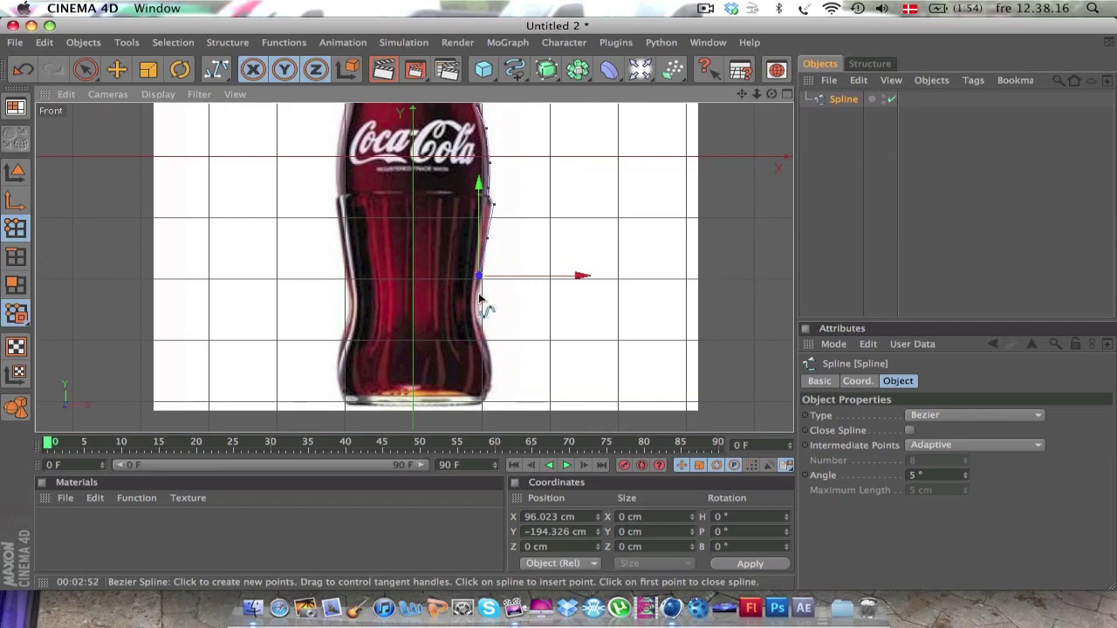
pyautogui.moveTo(479, 295); pyautogui.dragTo(482, 335)
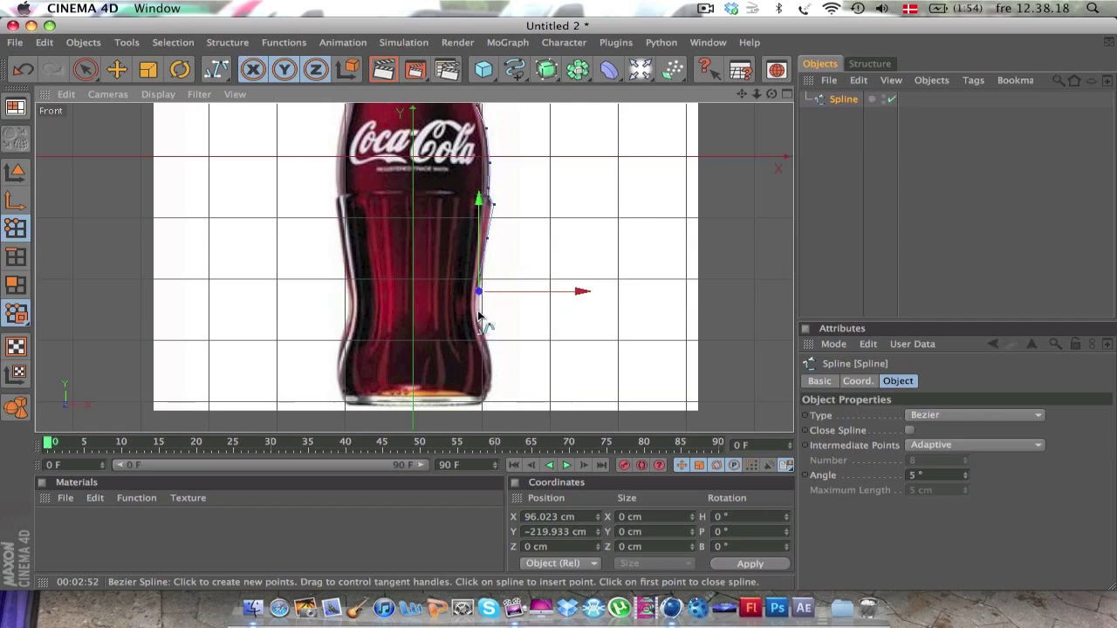
pyautogui.click(490, 356)
pyautogui.click(481, 401)
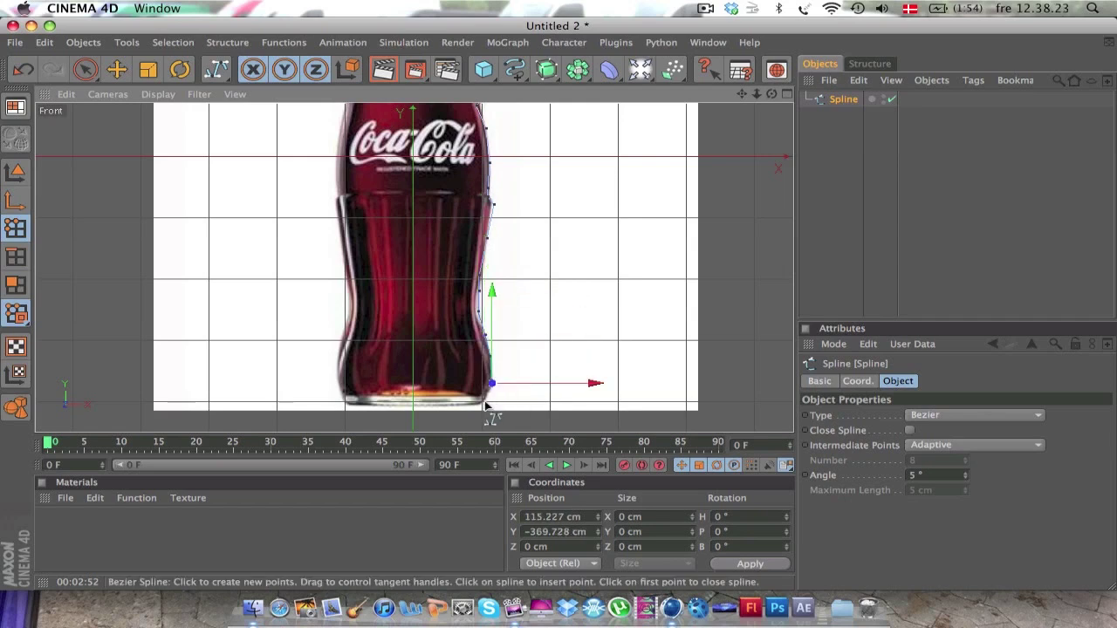
pyautogui.click(413, 405)
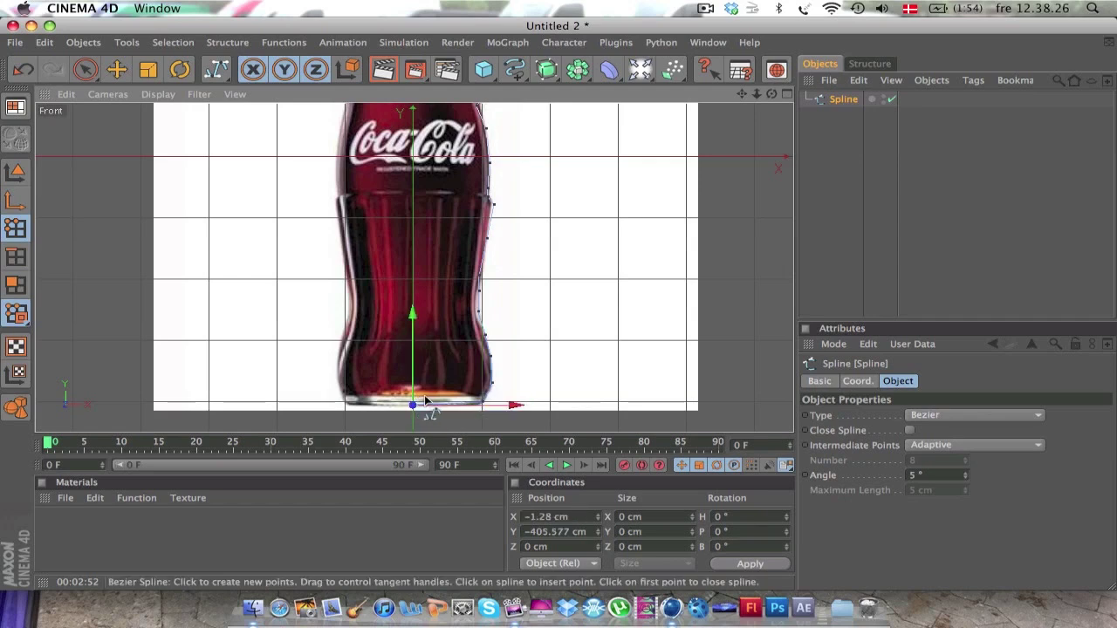
# Raise the bottom centre point onto the base and add points up from the base's right corner
pyautogui.scroll(5, 429, 357)
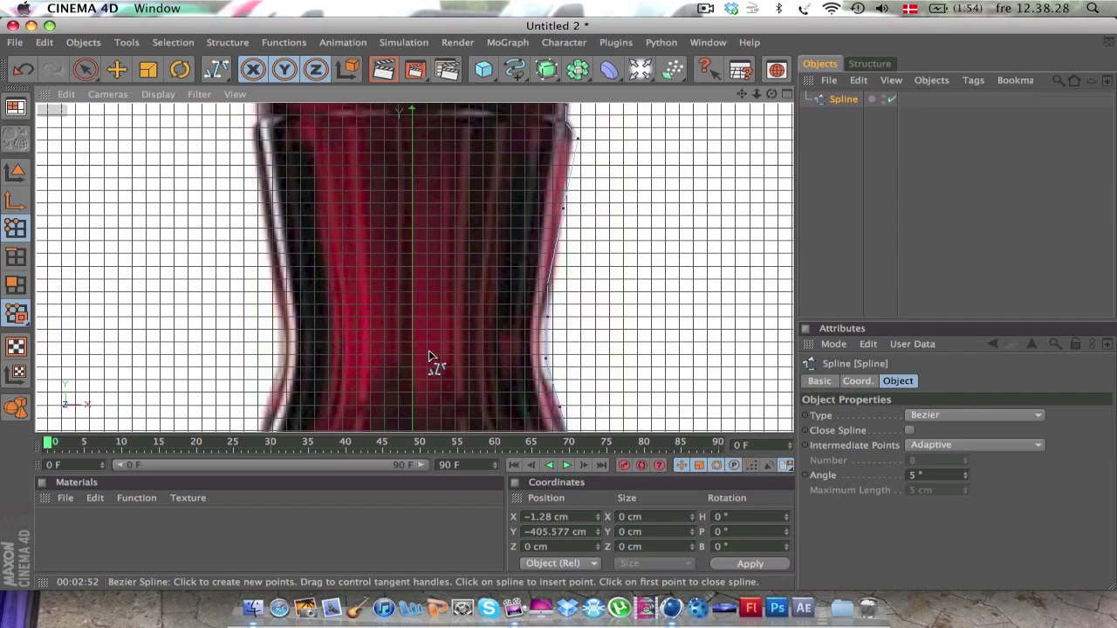
pyautogui.moveTo(741, 93); pyautogui.dragTo(741, 17)
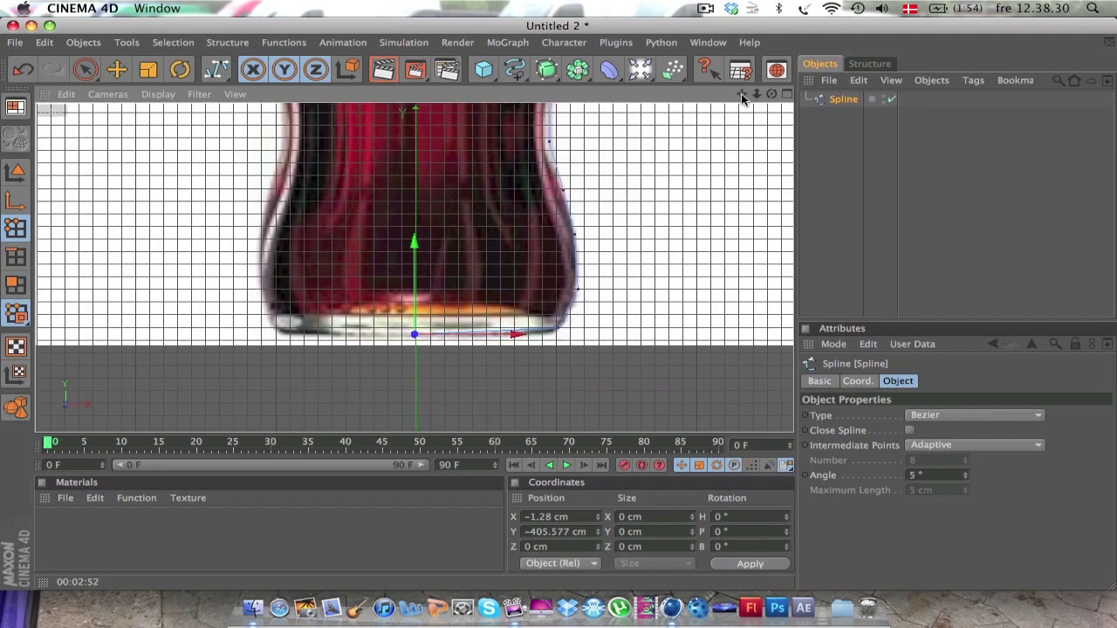
pyautogui.moveTo(423, 322); pyautogui.dragTo(484, 323)
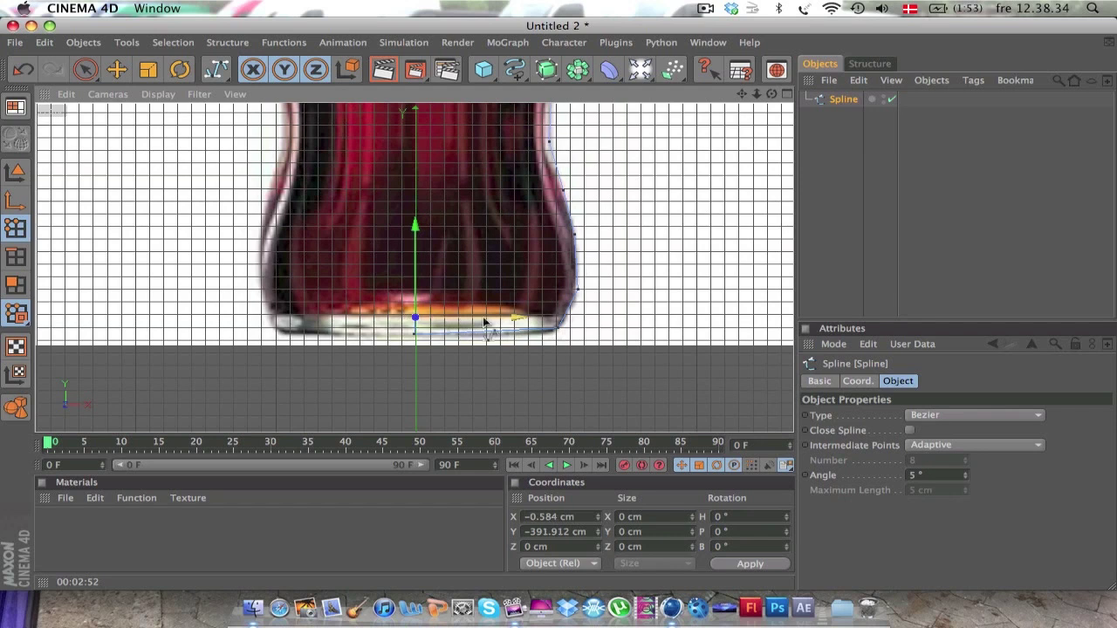
pyautogui.click(552, 317)
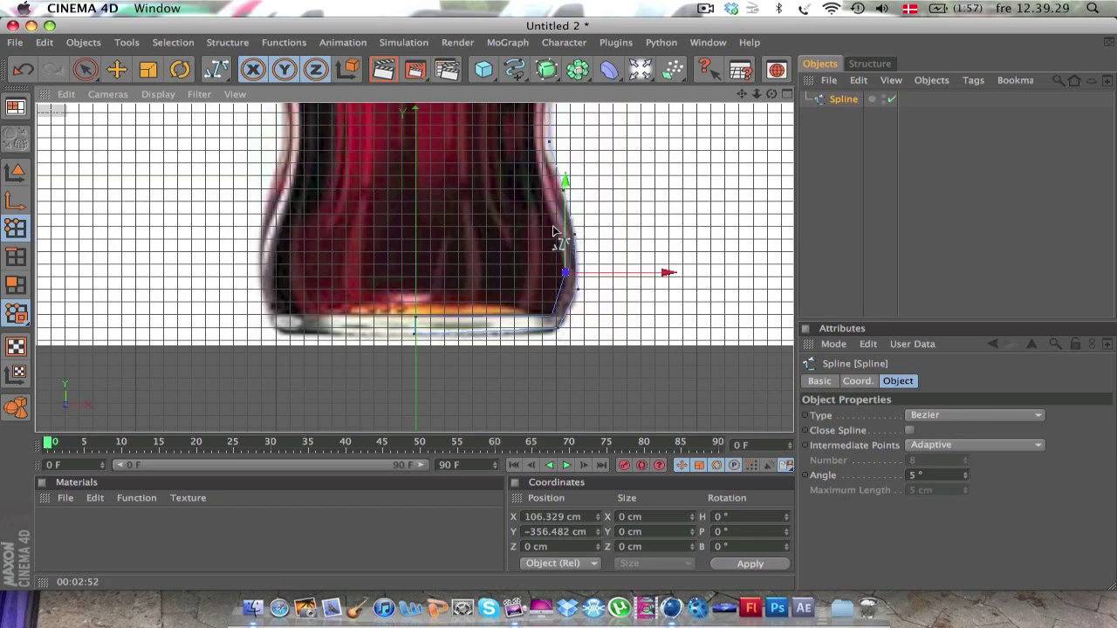
pyautogui.click(555, 225)
pyautogui.click(541, 185)
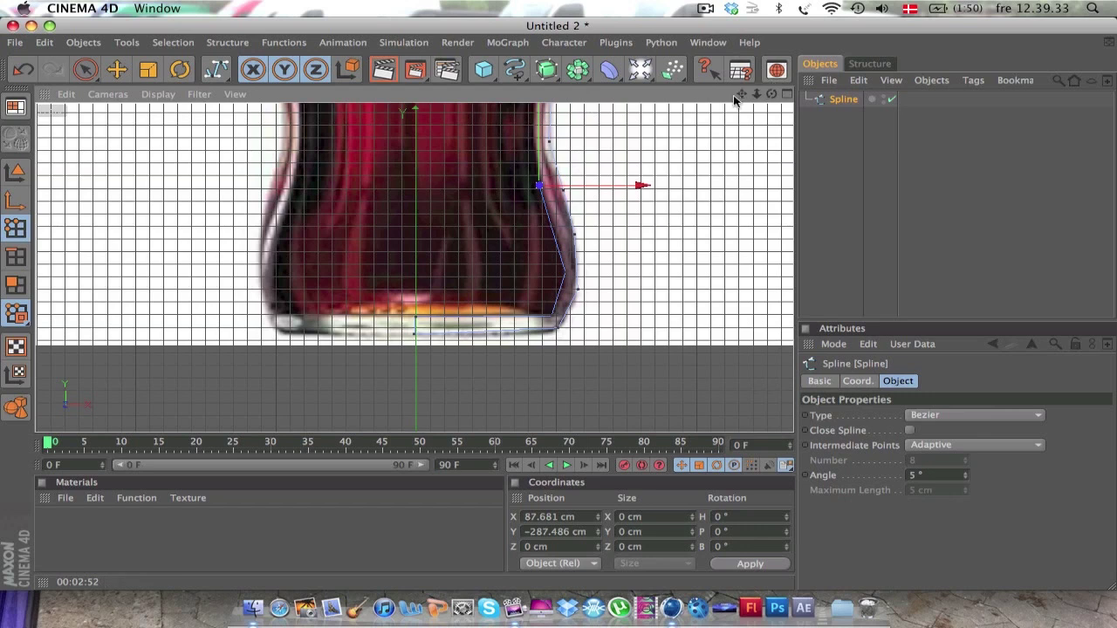
# Add and adjust further points up the right edge, undoing one misplaced adjustment
pyautogui.moveTo(741, 93); pyautogui.dragTo(635, 196)
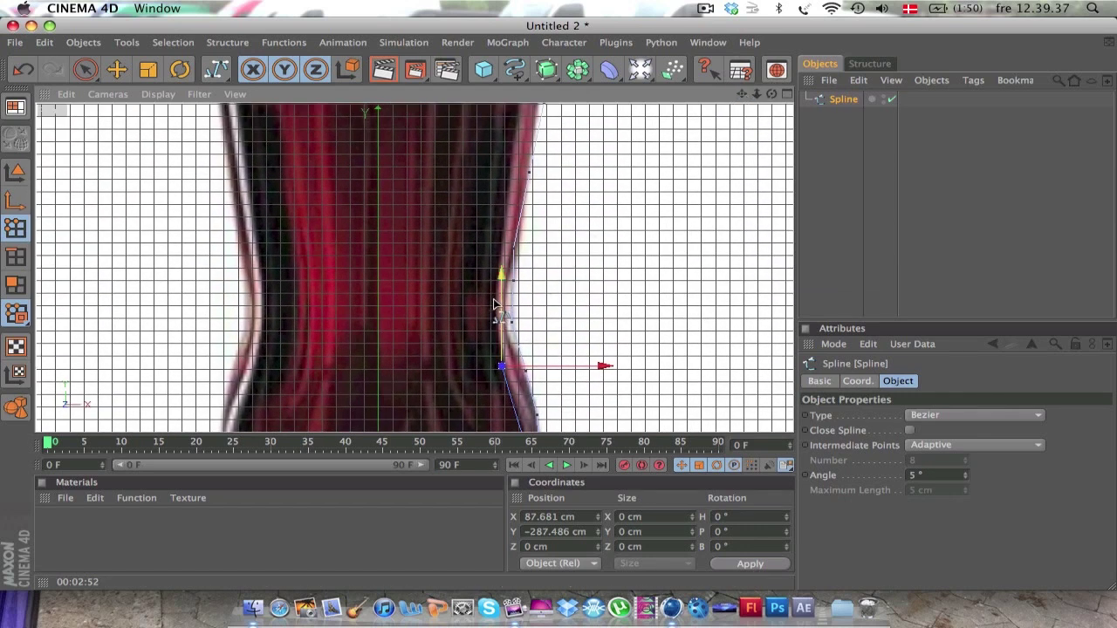
pyautogui.click(507, 220)
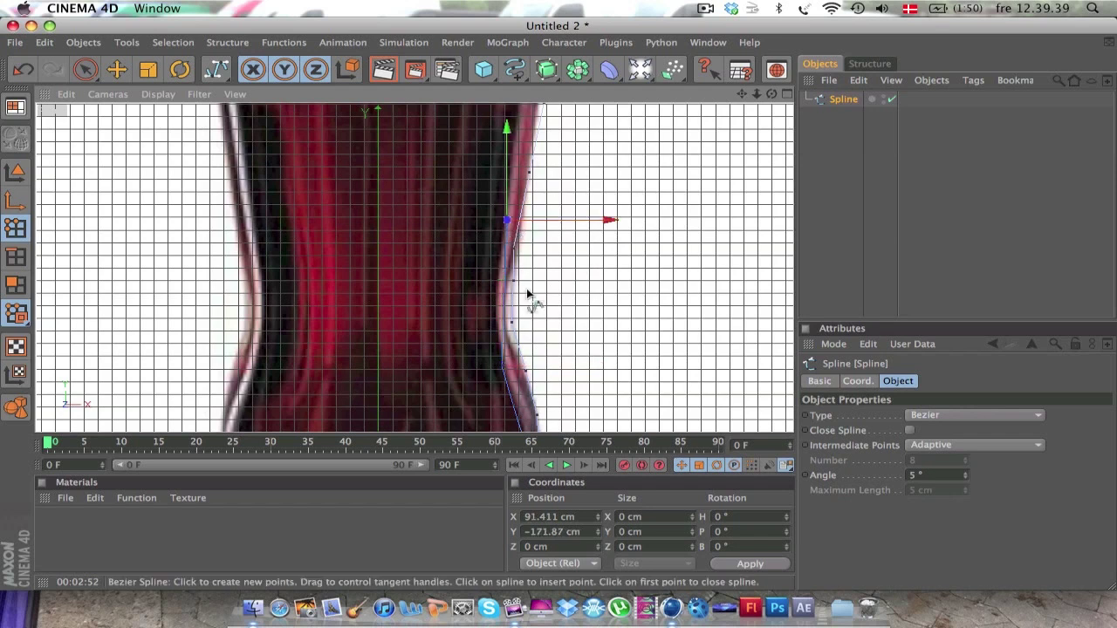
pyautogui.moveTo(507, 175); pyautogui.dragTo(507, 231)
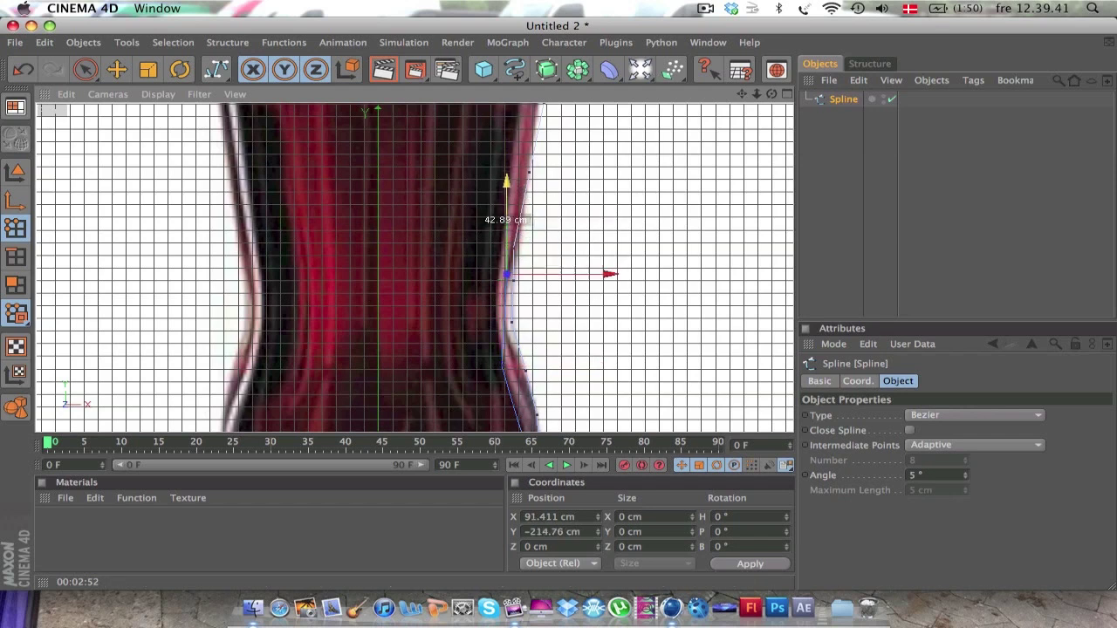
pyautogui.moveTo(579, 281); pyautogui.dragTo(564, 281)
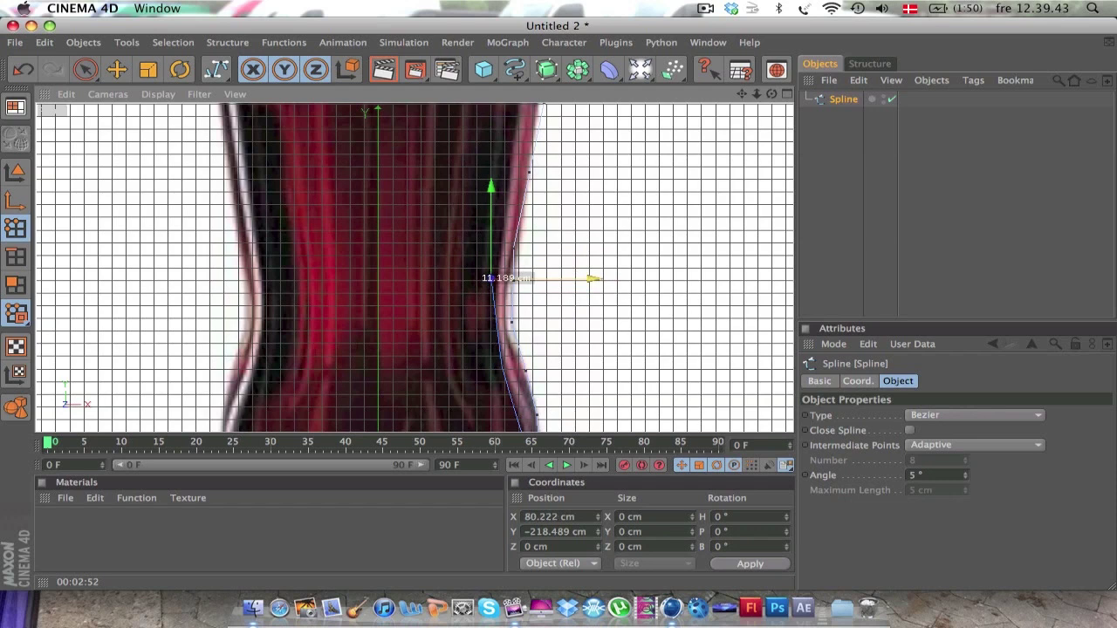
pyautogui.hotkey('ctrl', 'z')
pyautogui.hotkey('ctrl', 'z')
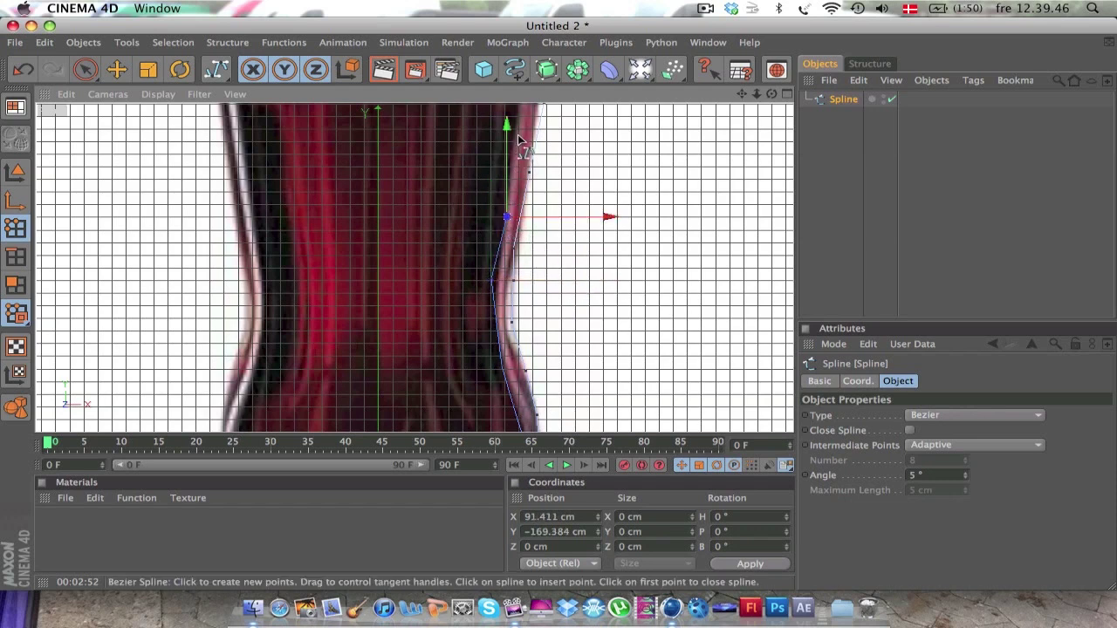
pyautogui.click(519, 136)
# Trace points past the logo and shoulder curve up to the top of the red label
pyautogui.moveTo(747, 103); pyautogui.dragTo(717, 270)
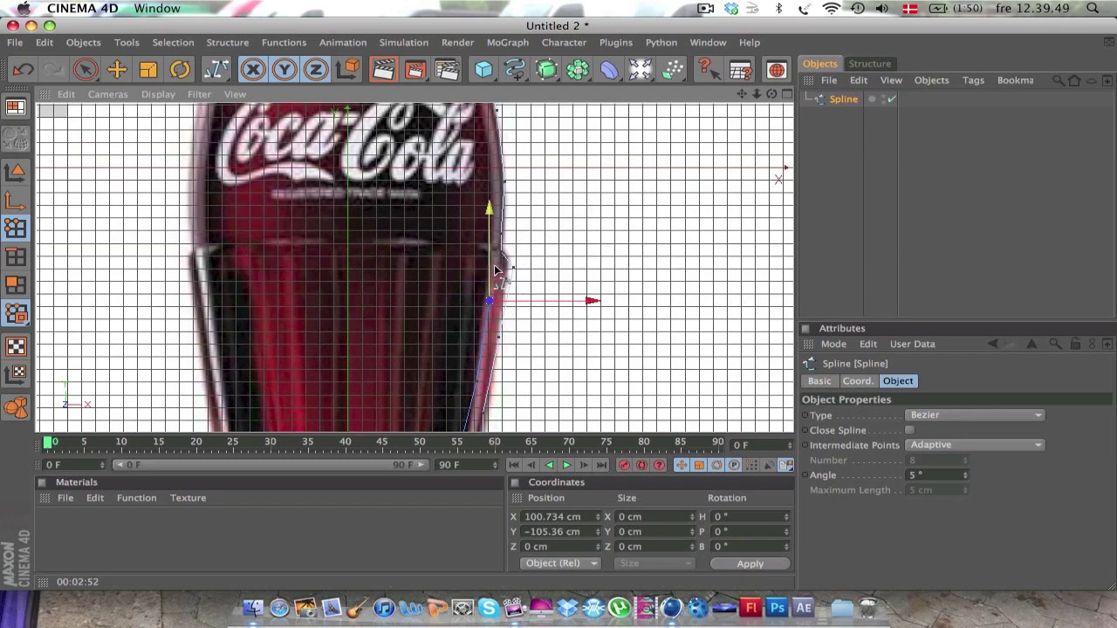
pyautogui.click(485, 251)
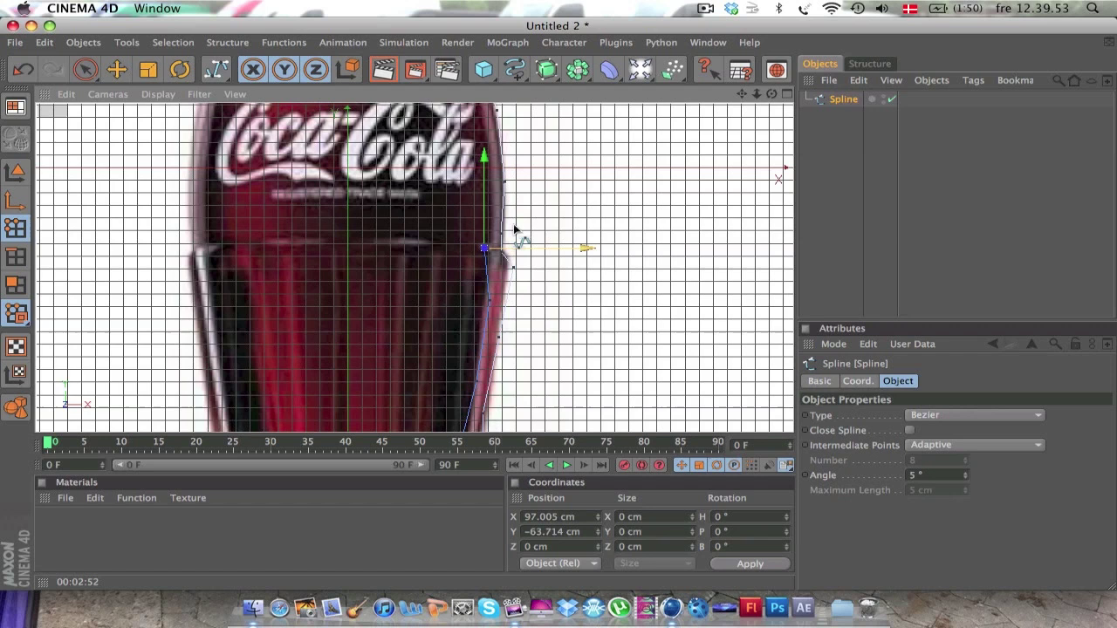
pyautogui.click(485, 122)
pyautogui.moveTo(741, 93); pyautogui.dragTo(737, 251)
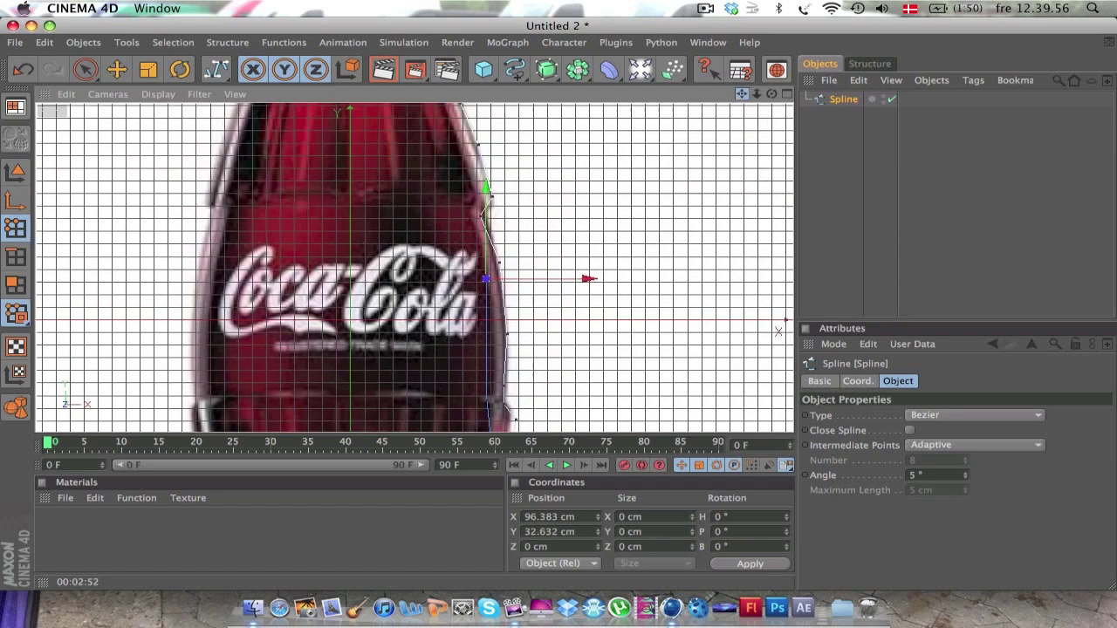
pyautogui.click(470, 262)
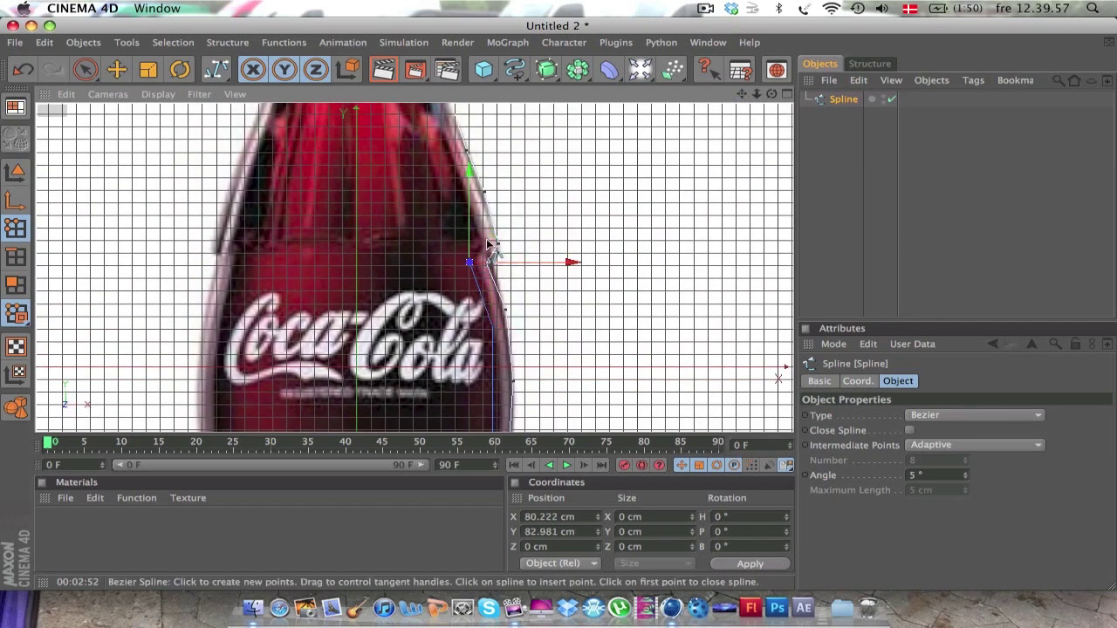
pyautogui.click(456, 179)
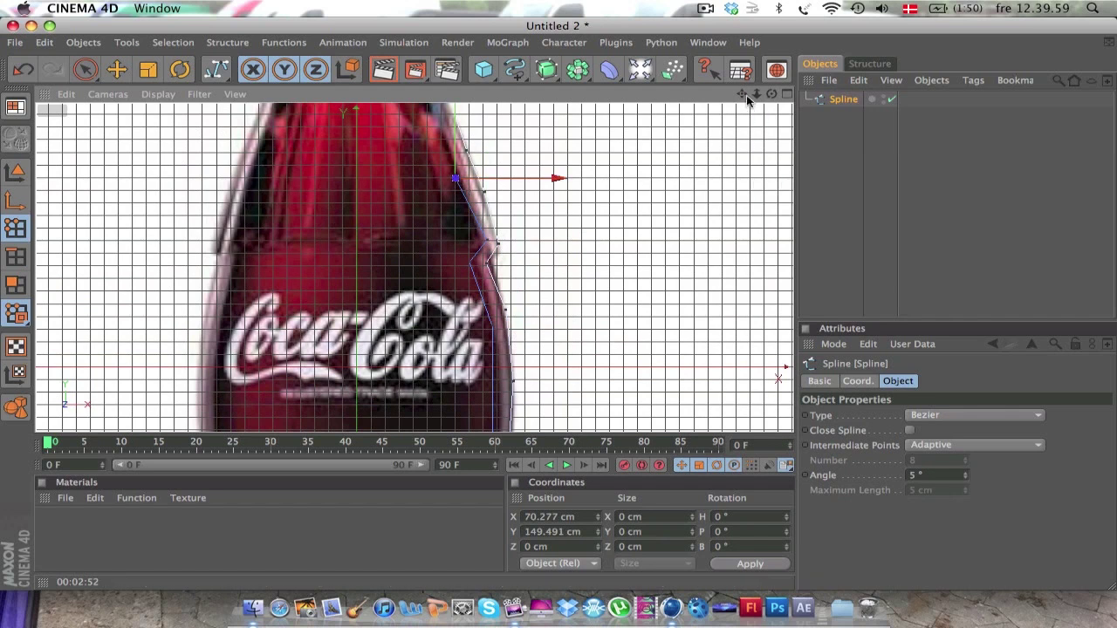
pyautogui.moveTo(742, 95); pyautogui.dragTo(779, 221)
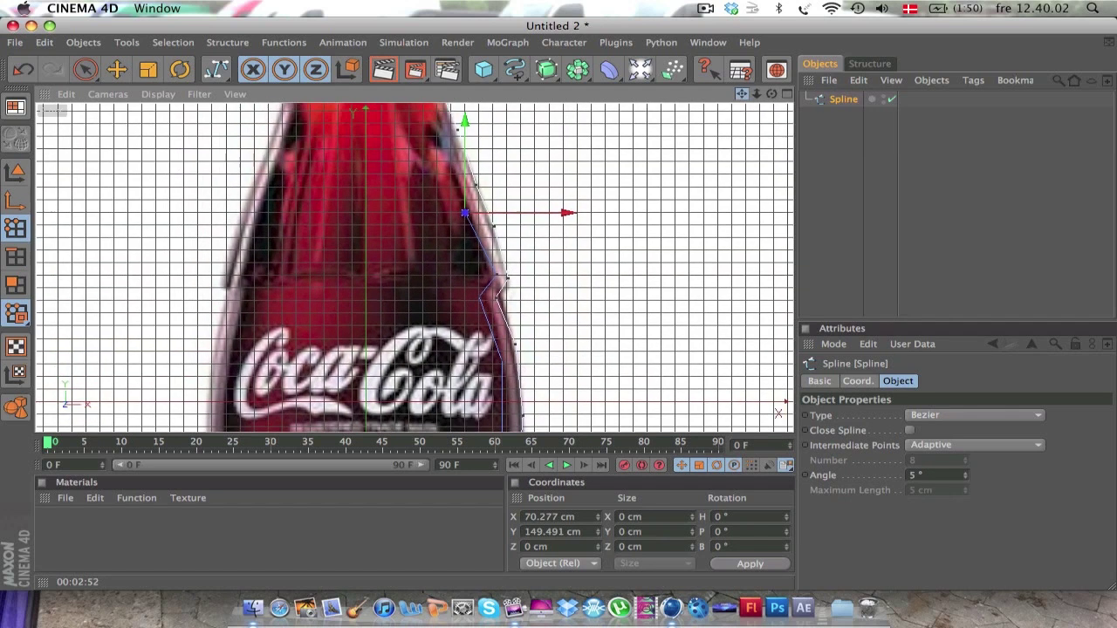
pyautogui.click(477, 244)
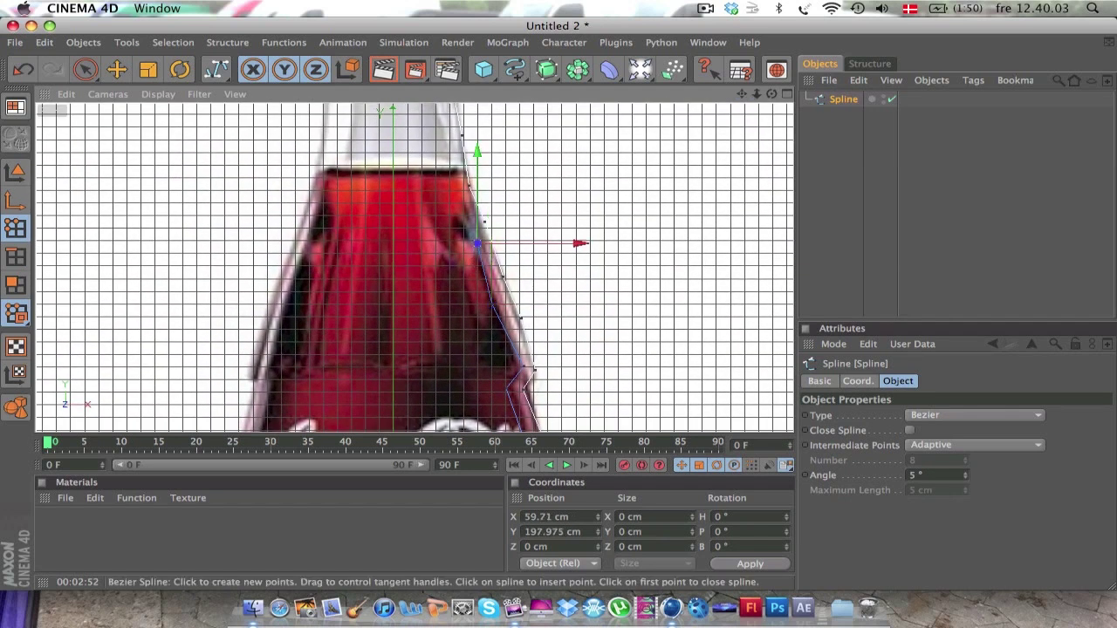
pyautogui.click(454, 181)
pyautogui.moveTo(735, 93); pyautogui.dragTo(583, 225)
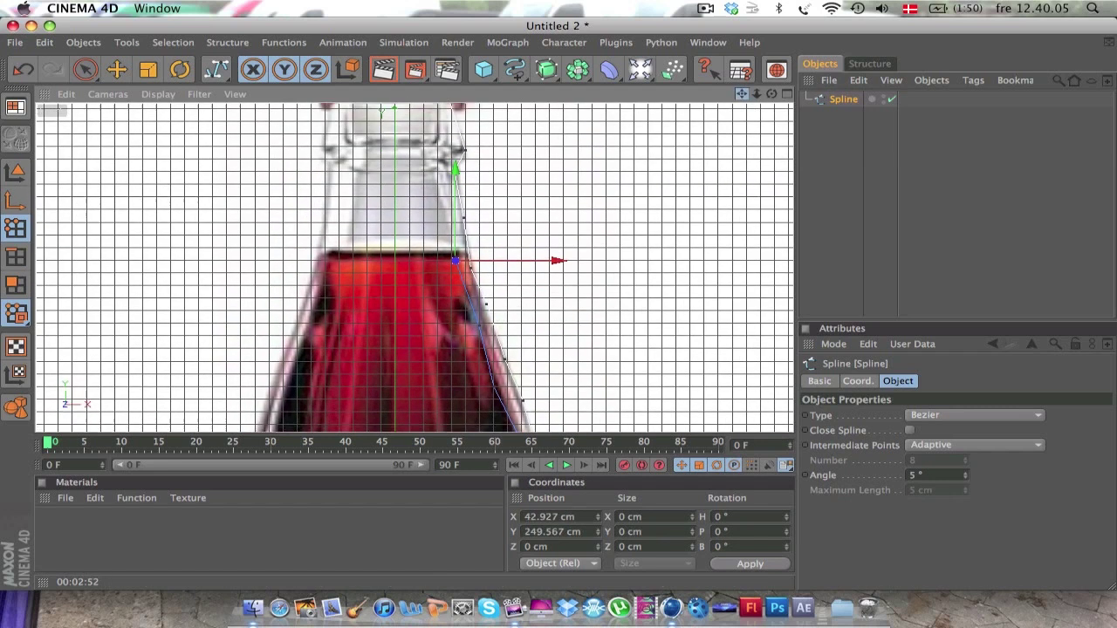
# Add points up the neck to the top of the cap, close the outline and deselect the spline
pyautogui.click(440, 248)
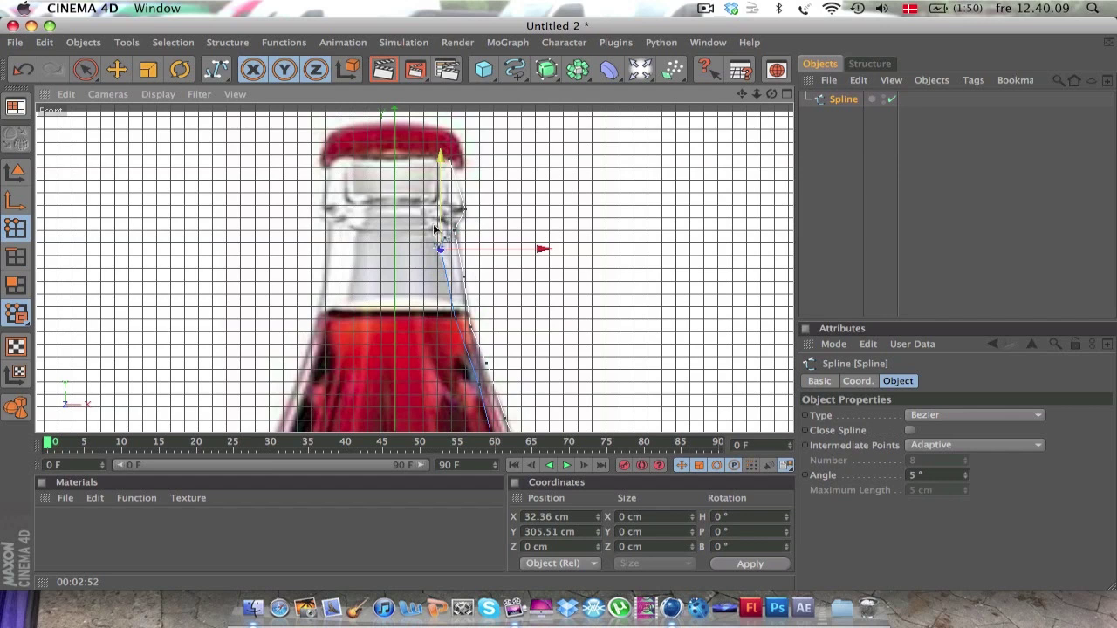
pyautogui.click(452, 208)
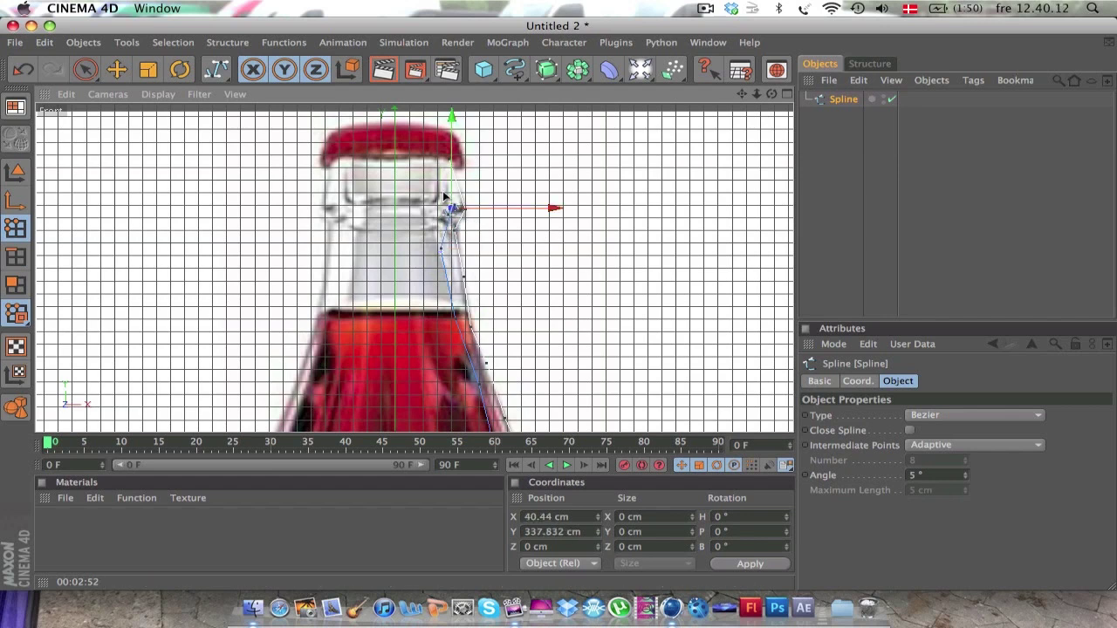
pyautogui.moveTo(443, 193); pyautogui.dragTo(439, 163)
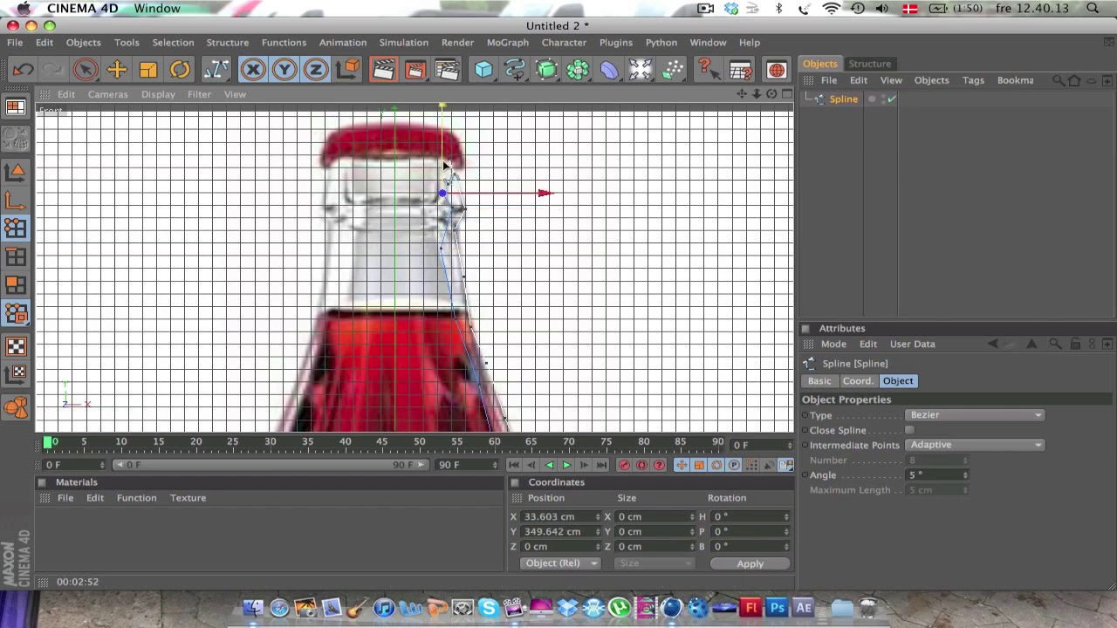
pyautogui.click(432, 158)
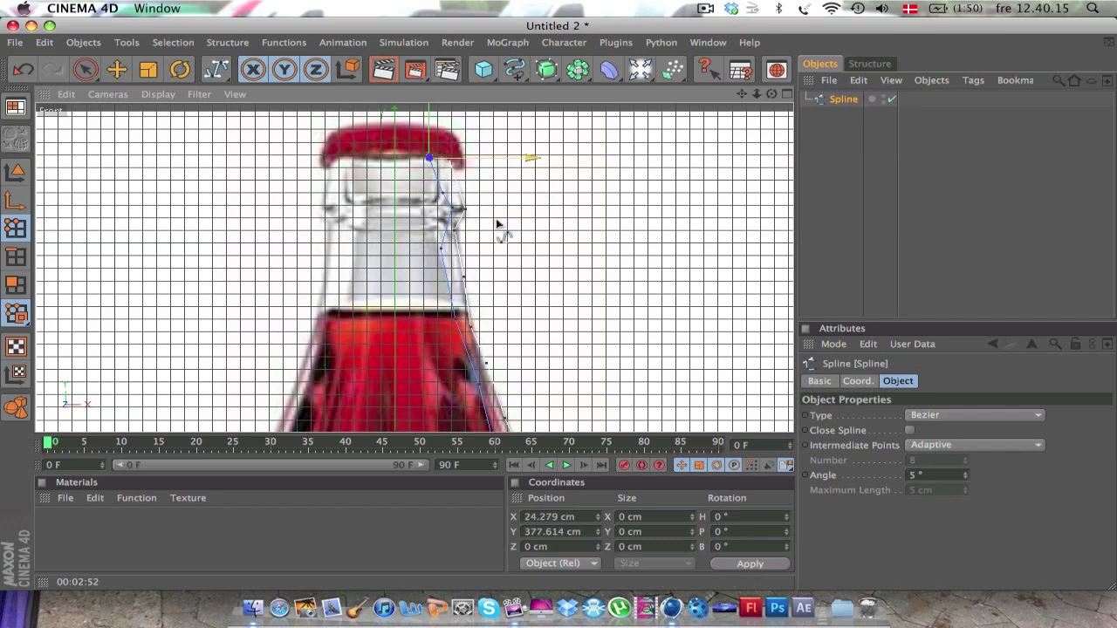
pyautogui.moveTo(432, 158); pyautogui.dragTo(432, 141)
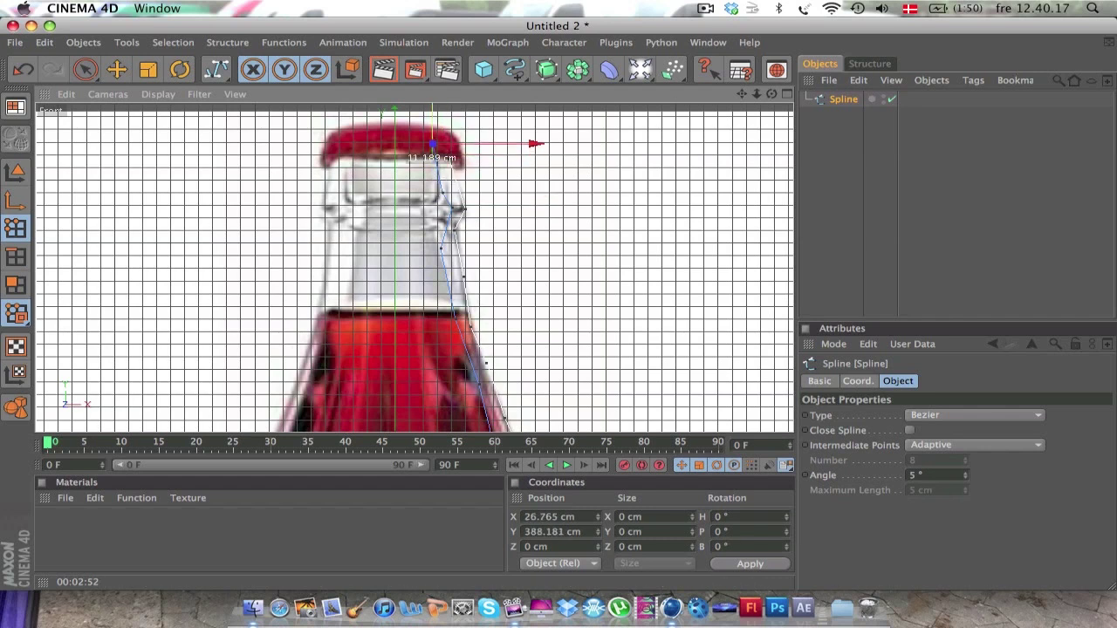
pyautogui.click(448, 158)
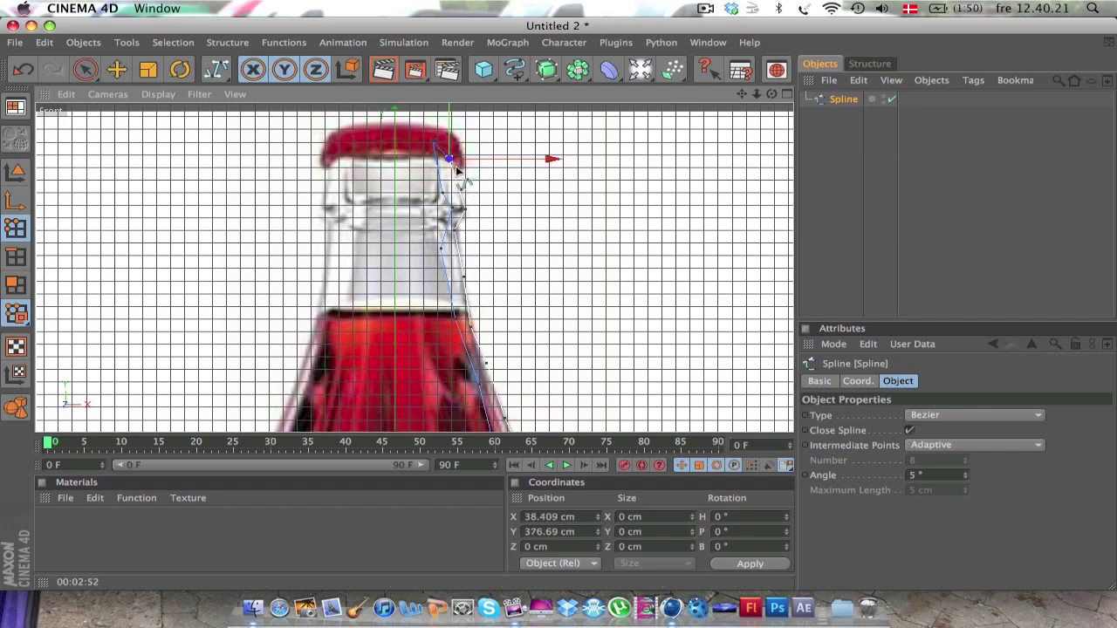
pyautogui.click(869, 249)
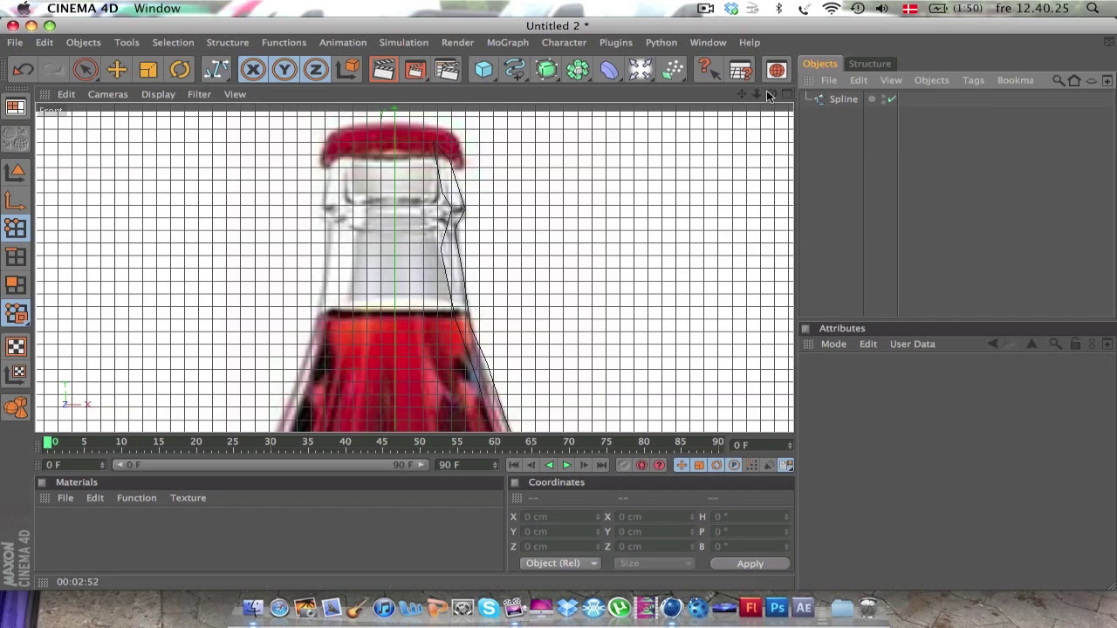
# Add a Lathe NURBS and place the profile spline inside it
pyautogui.scroll(-2, 681, 247)
pyautogui.scroll(-2, 682, 247)
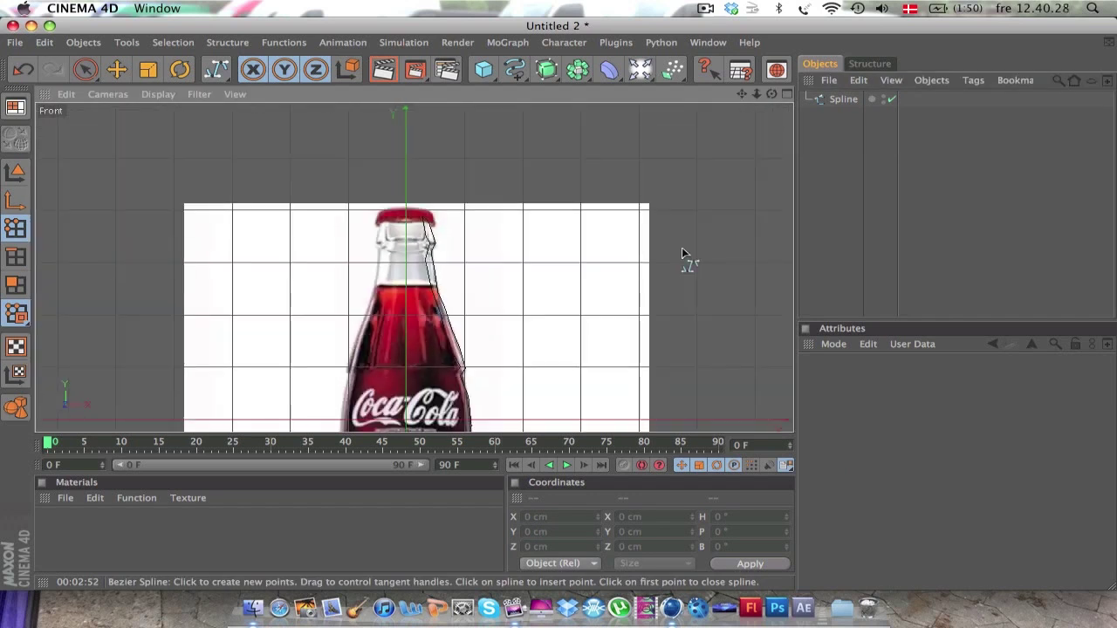
pyautogui.scroll(-2, 681, 247)
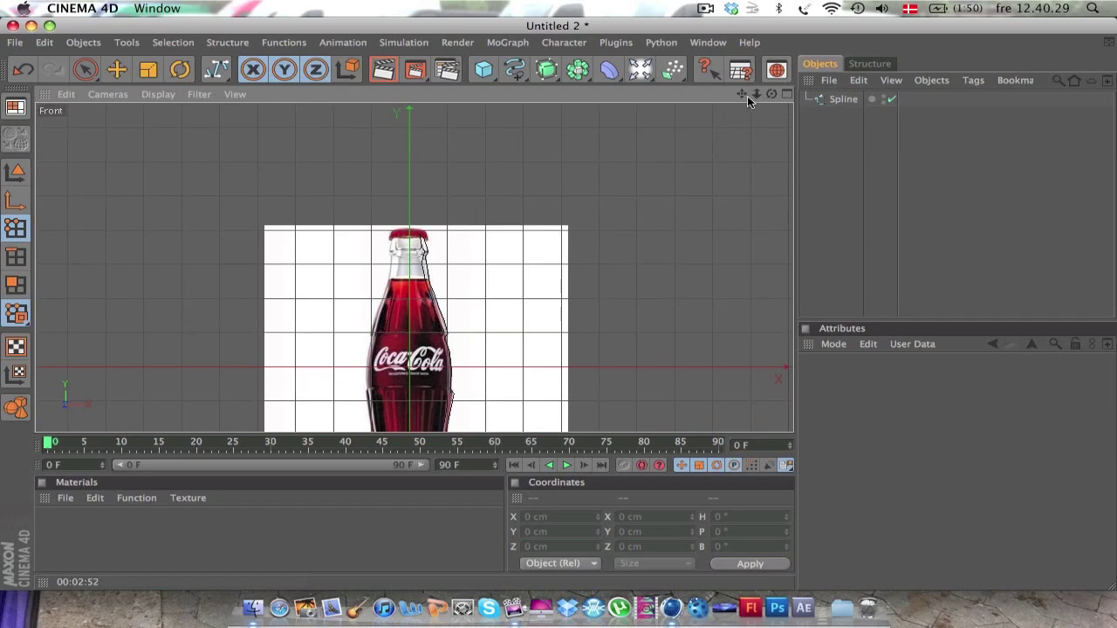
pyautogui.moveTo(742, 93); pyautogui.dragTo(661, 92)
pyautogui.click(575, 69)
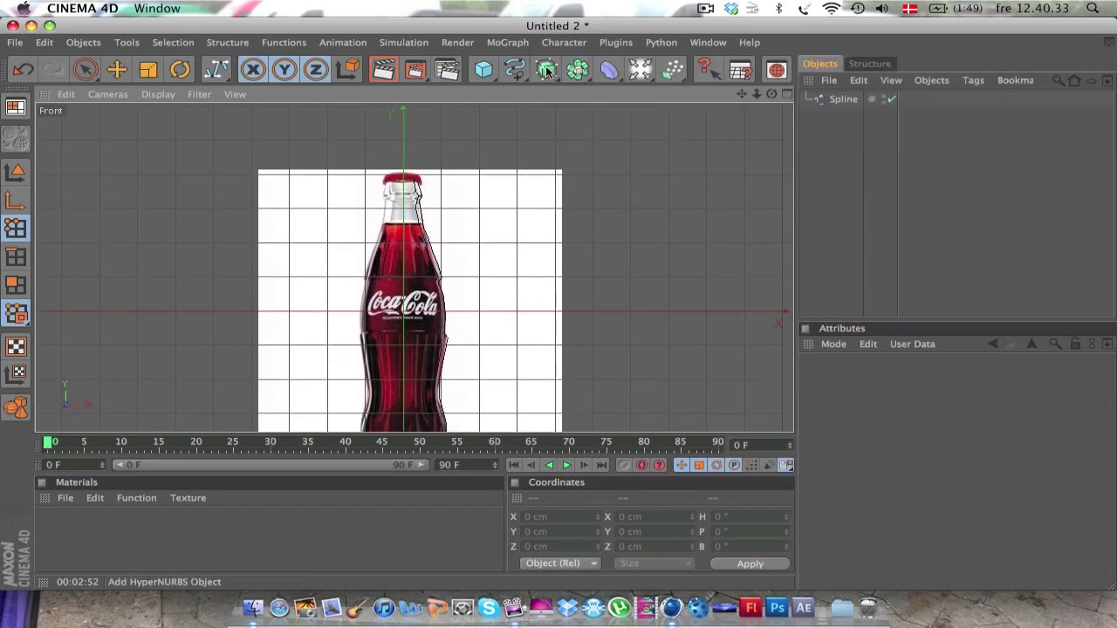
pyautogui.moveTo(547, 69); pyautogui.dragTo(615, 118)
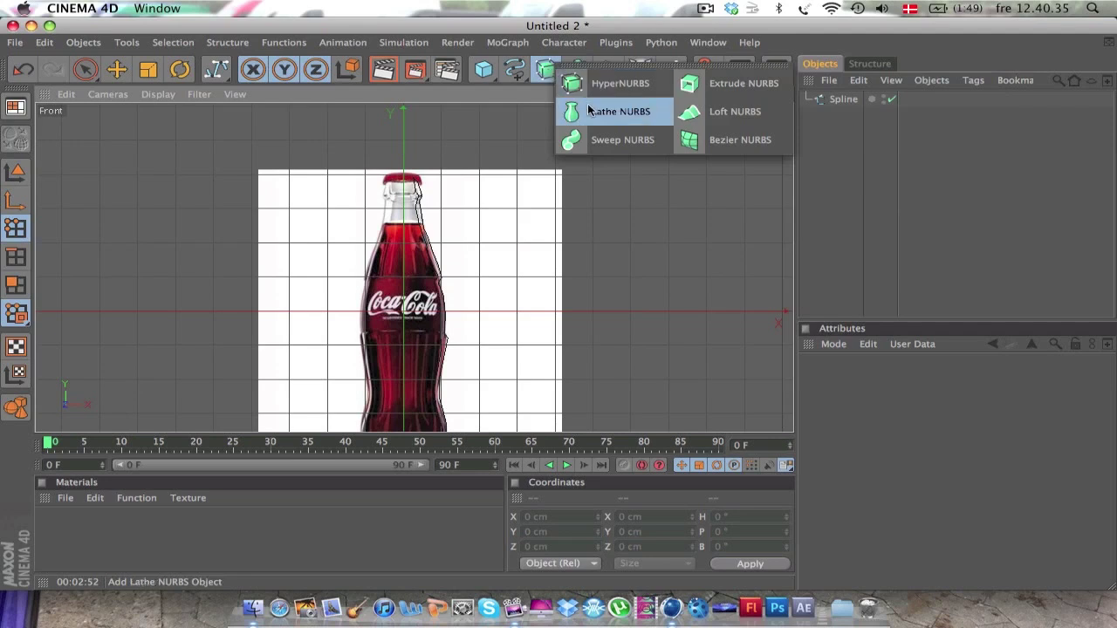
pyautogui.moveTo(845, 115); pyautogui.dragTo(845, 104)
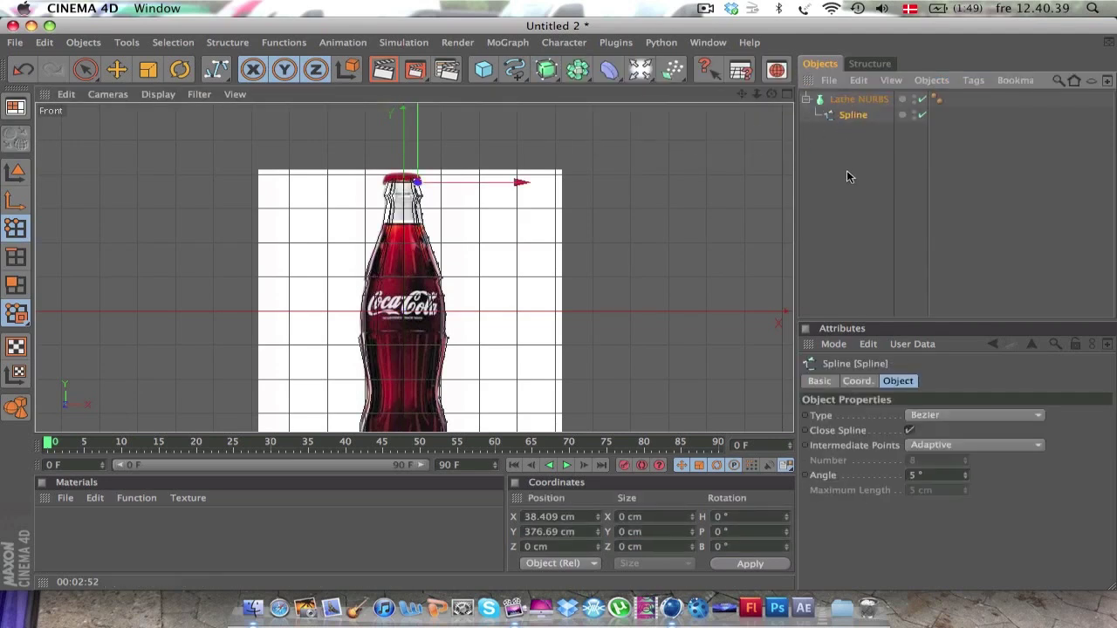
# Maximize the Perspective view and orbit lower to inspect the lathed bottle
pyautogui.click(786, 94)
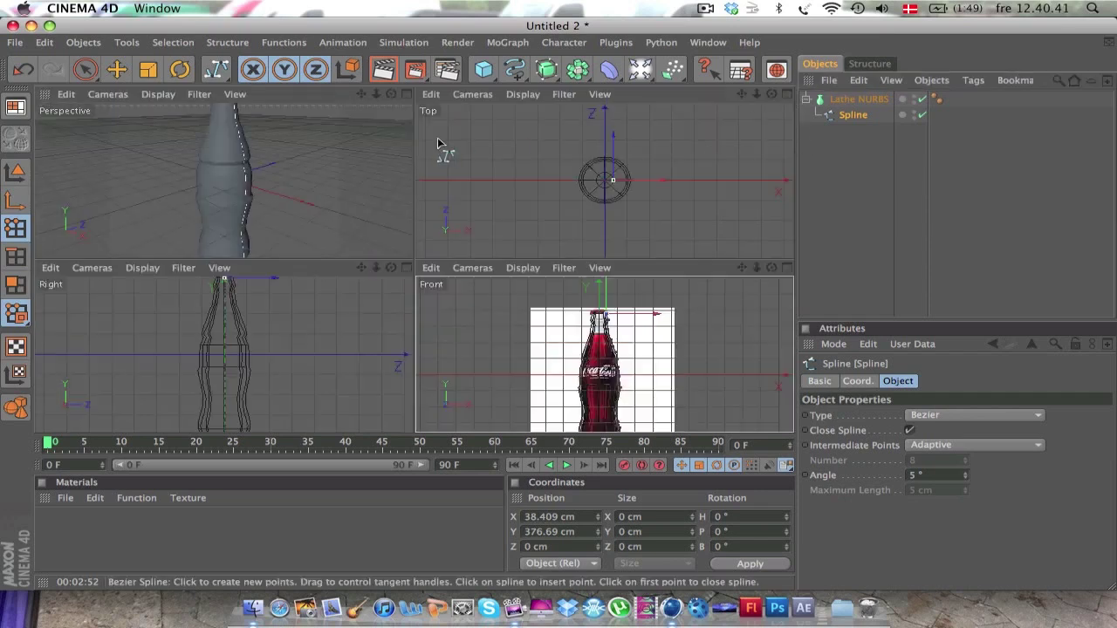
pyautogui.click(404, 95)
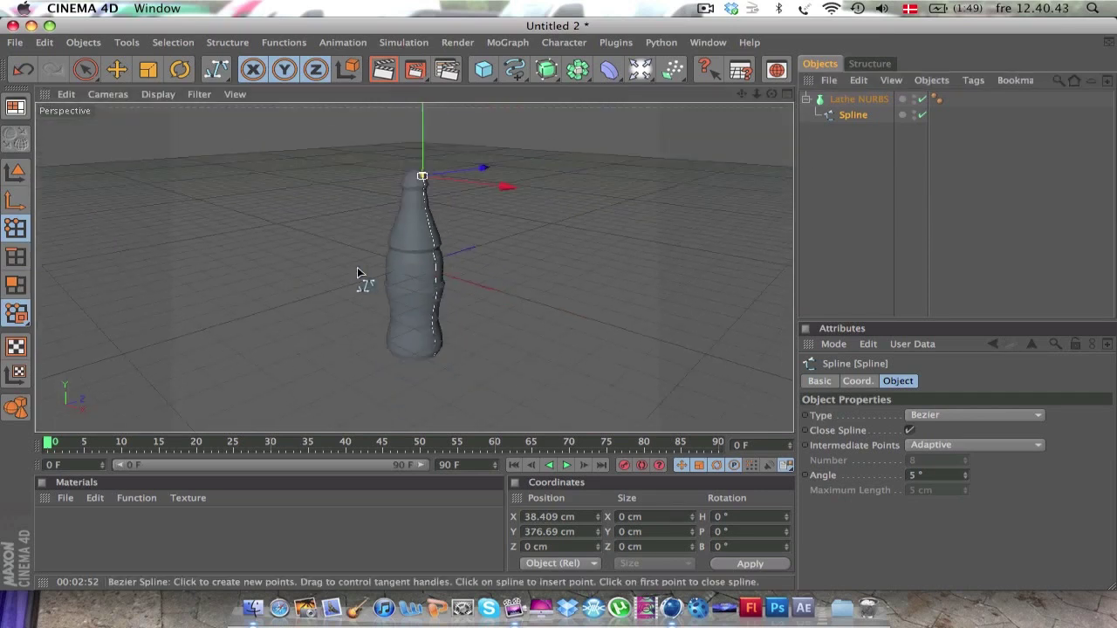
pyautogui.keyDown('alt'); pyautogui.moveTo(524, 262); pyautogui.dragTo(523, 226); pyautogui.keyUp('alt')
pyautogui.moveTo(771, 93); pyautogui.dragTo(775, 98)
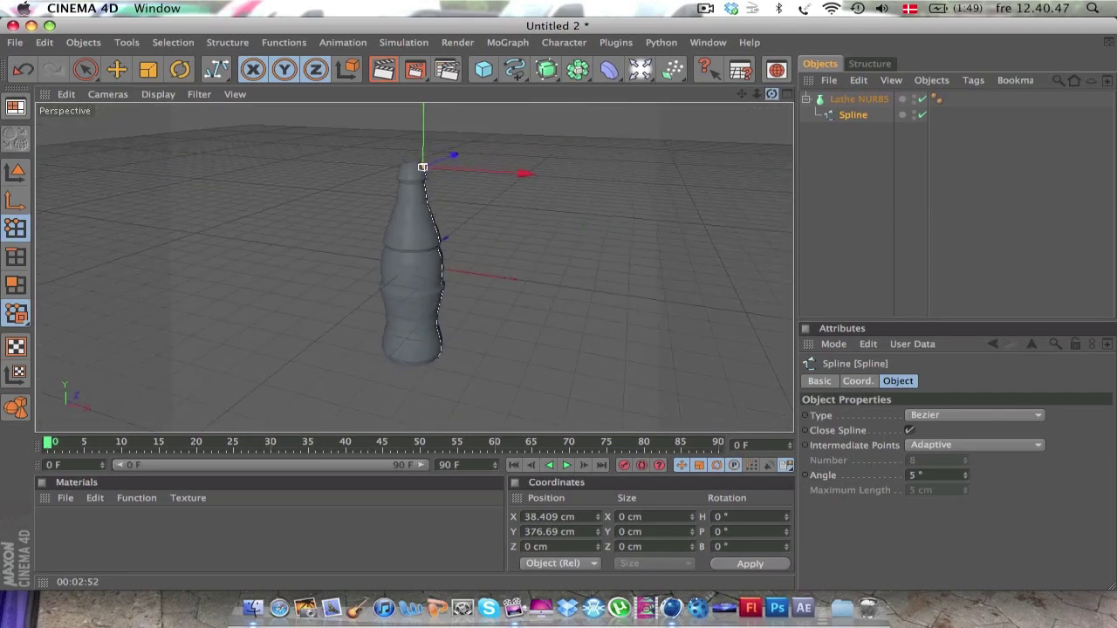
pyautogui.click(843, 155)
pyautogui.click(807, 99)
pyautogui.click(547, 70)
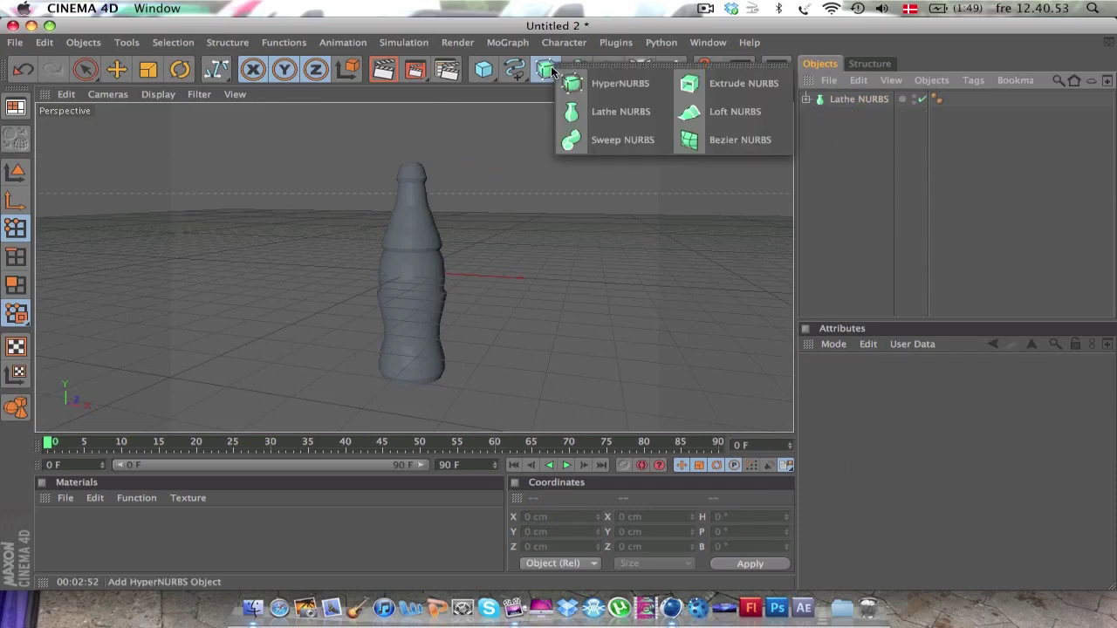
# Add a HyperNURBS, nest the Lathe NURBS inside it, and preview the smoothed bottle render
pyautogui.click(598, 84)
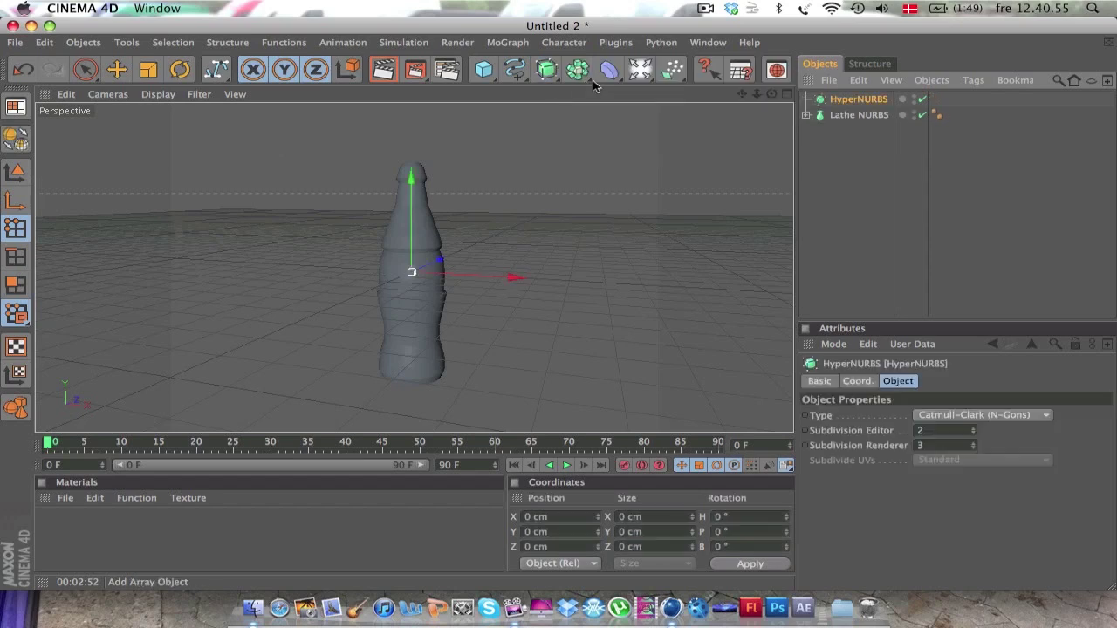
pyautogui.moveTo(843, 109); pyautogui.dragTo(855, 101)
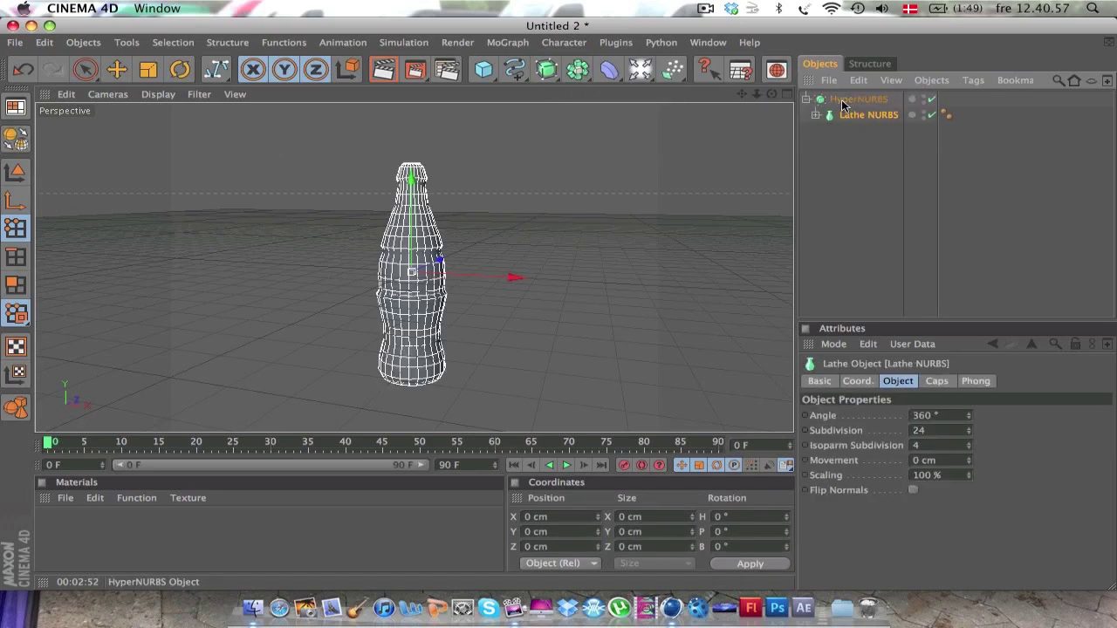
pyautogui.click(867, 243)
pyautogui.click(384, 68)
pyautogui.click(576, 314)
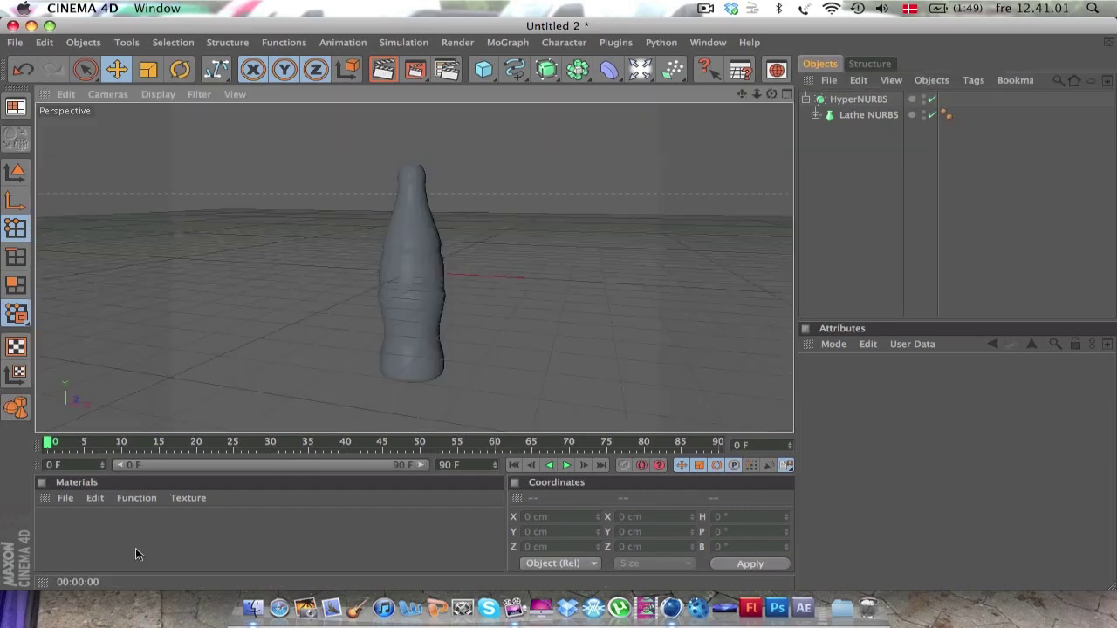
# Create a Banji shader material, apply it to the Lathe NURBS bottle, and render the view
pyautogui.click(65, 499)
pyautogui.moveTo(92, 320)
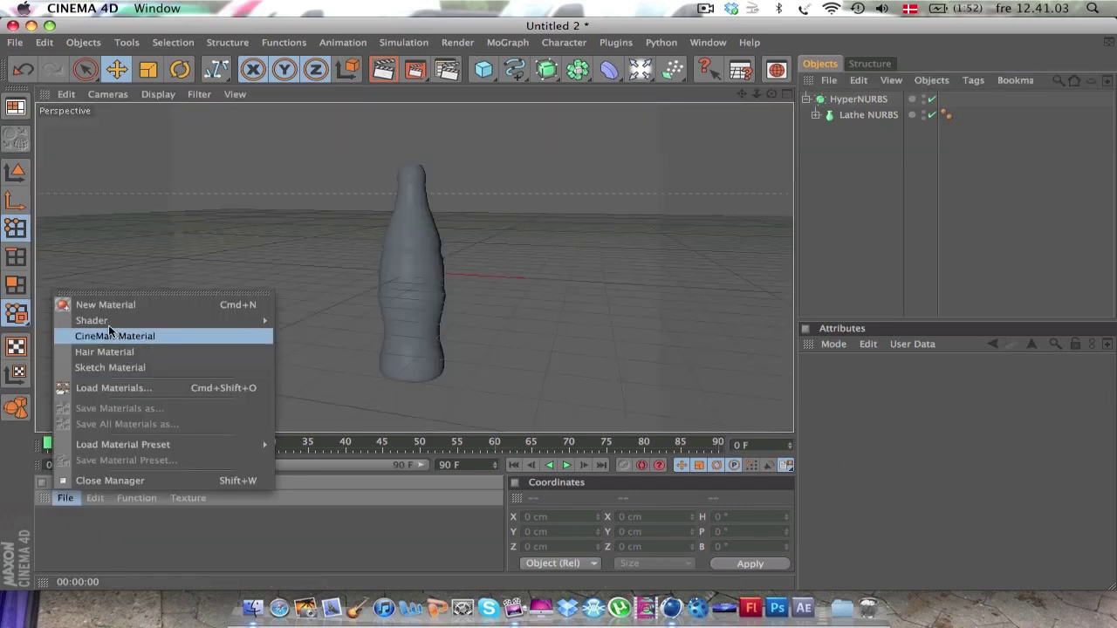
pyautogui.click(287, 320)
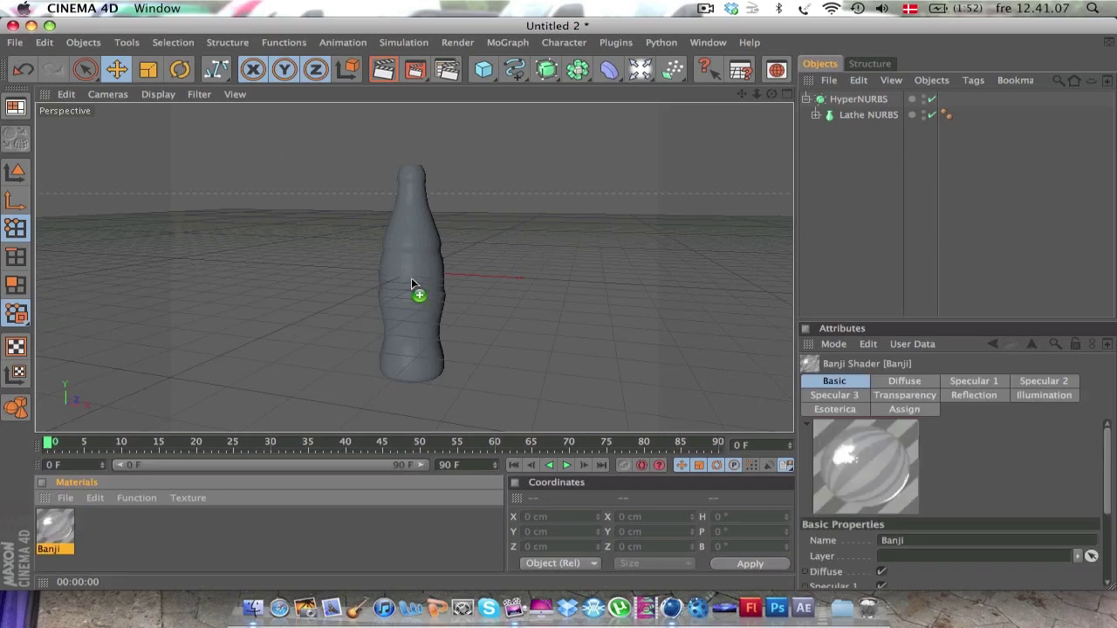
pyautogui.moveTo(412, 284); pyautogui.dragTo(413, 283)
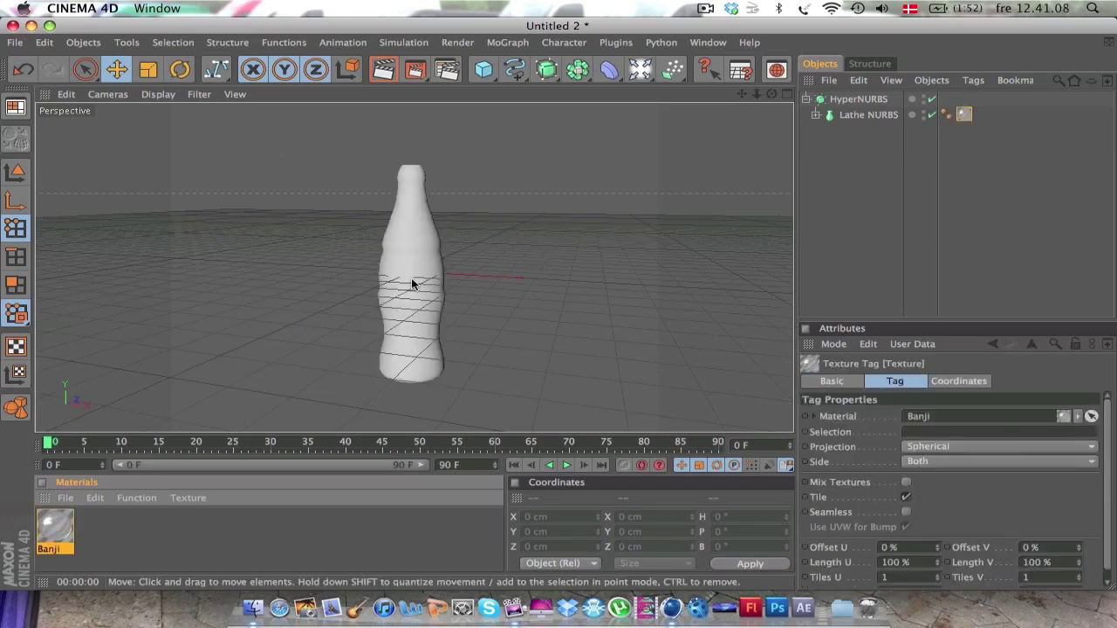
pyautogui.click(384, 72)
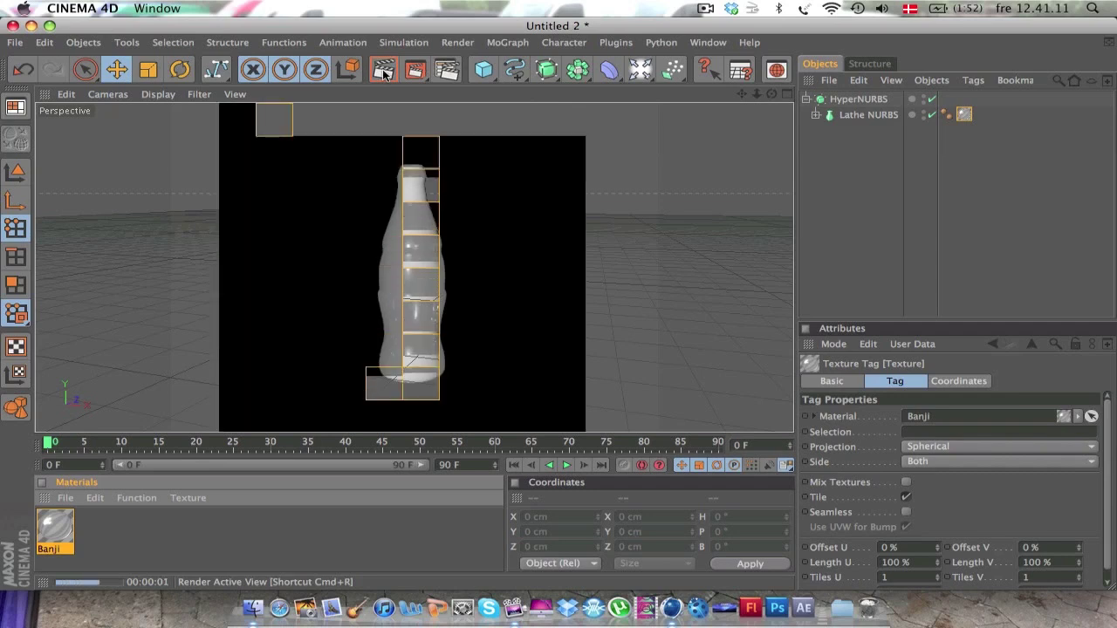